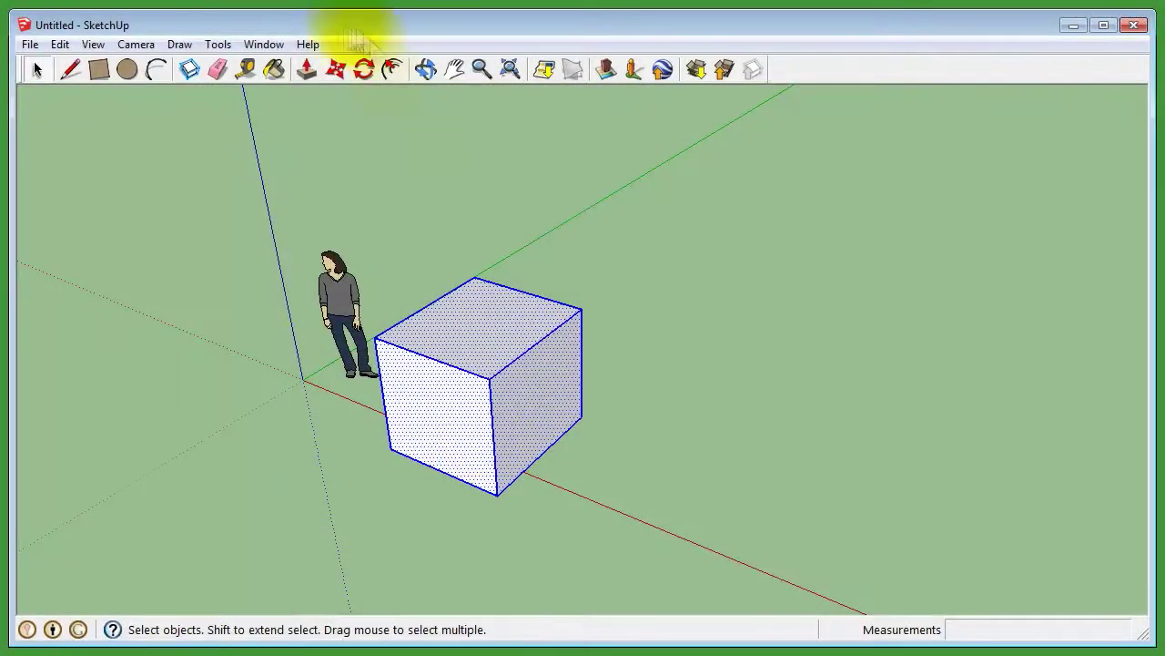
# Step: Move the cube to a new spot on the ground
pyautogui.click(307, 69)
pyautogui.click(515, 447)
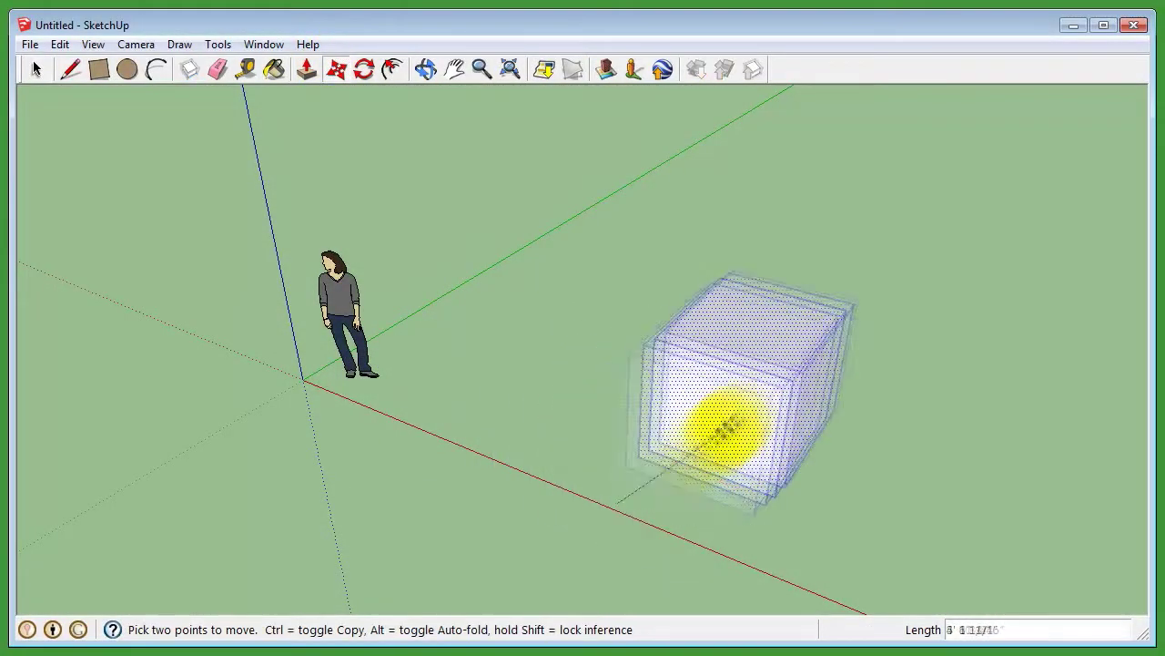
pyautogui.click(464, 410)
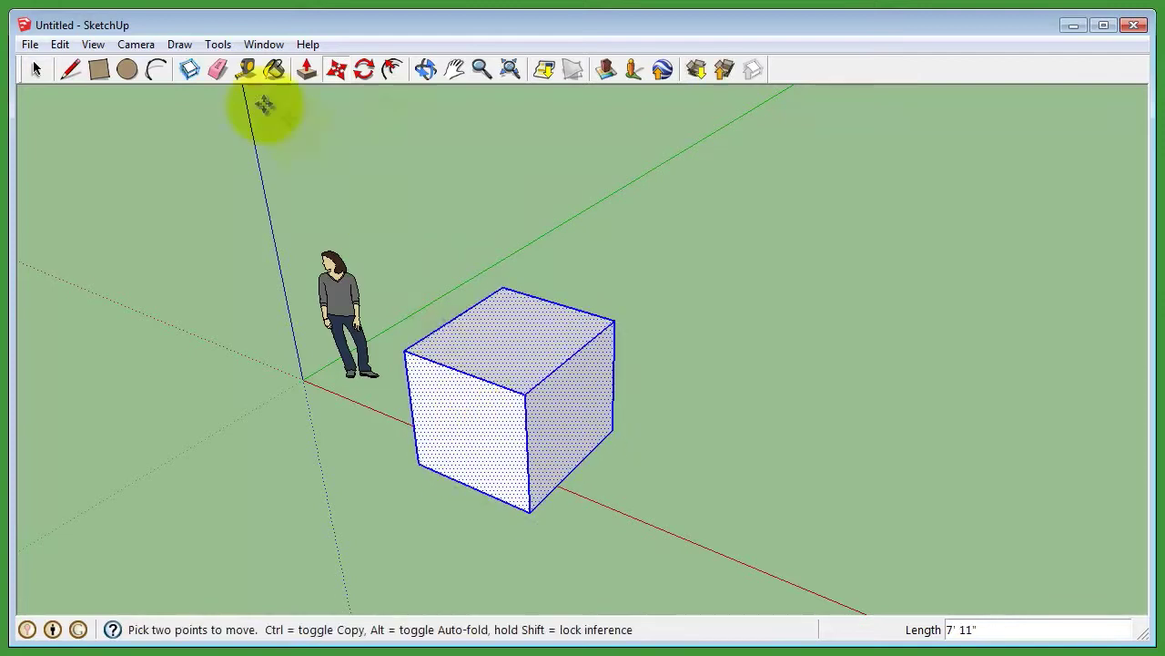
# Step: Rotate the cube 311 degrees about a centre on its top
pyautogui.click(364, 70)
pyautogui.click(514, 340)
pyautogui.press('Escape')
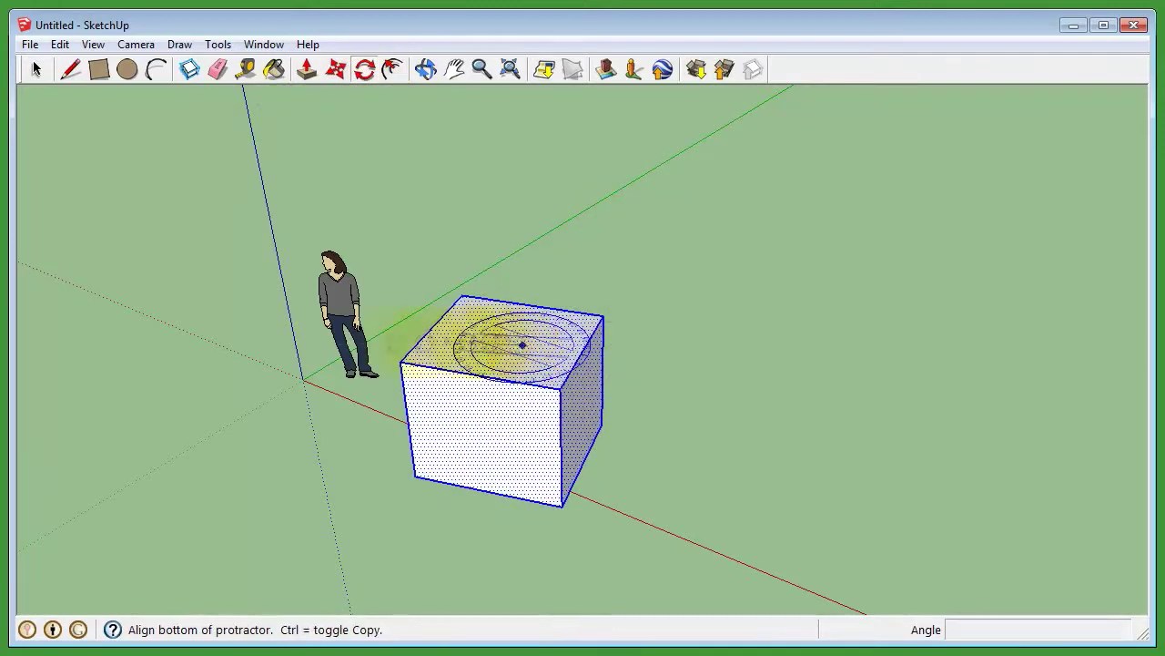
pyautogui.click(520, 341)
pyautogui.click(357, 470)
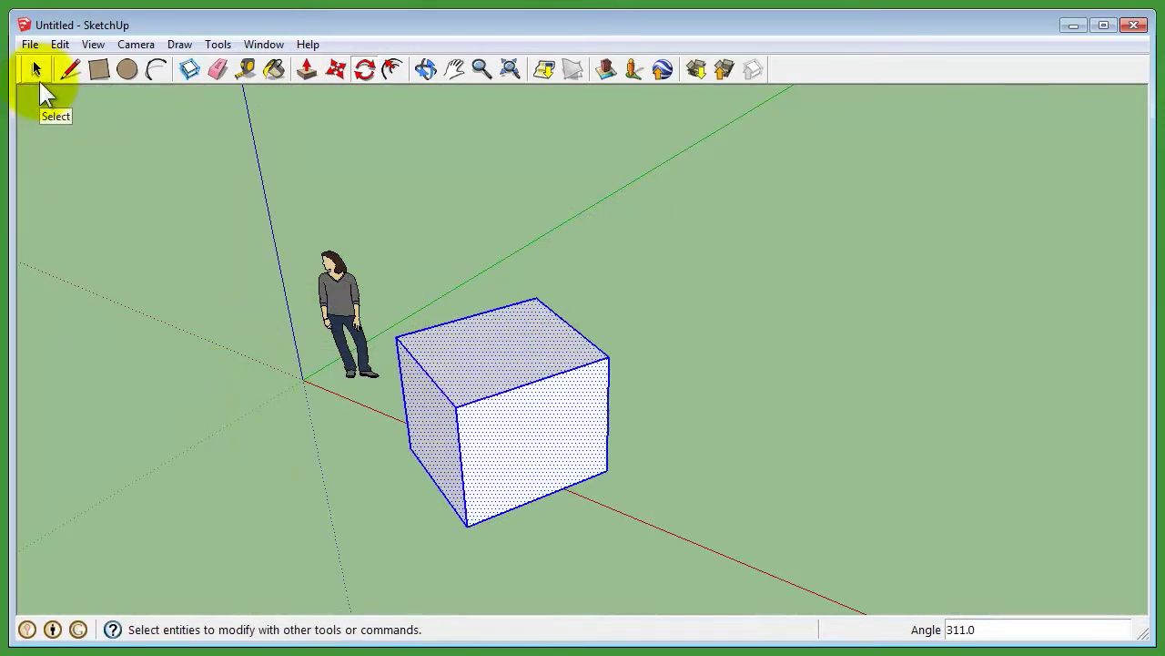
# Step: Enlarge the cube from a corner, then stretch it along red (1.32) and green axes
pyautogui.press('s')
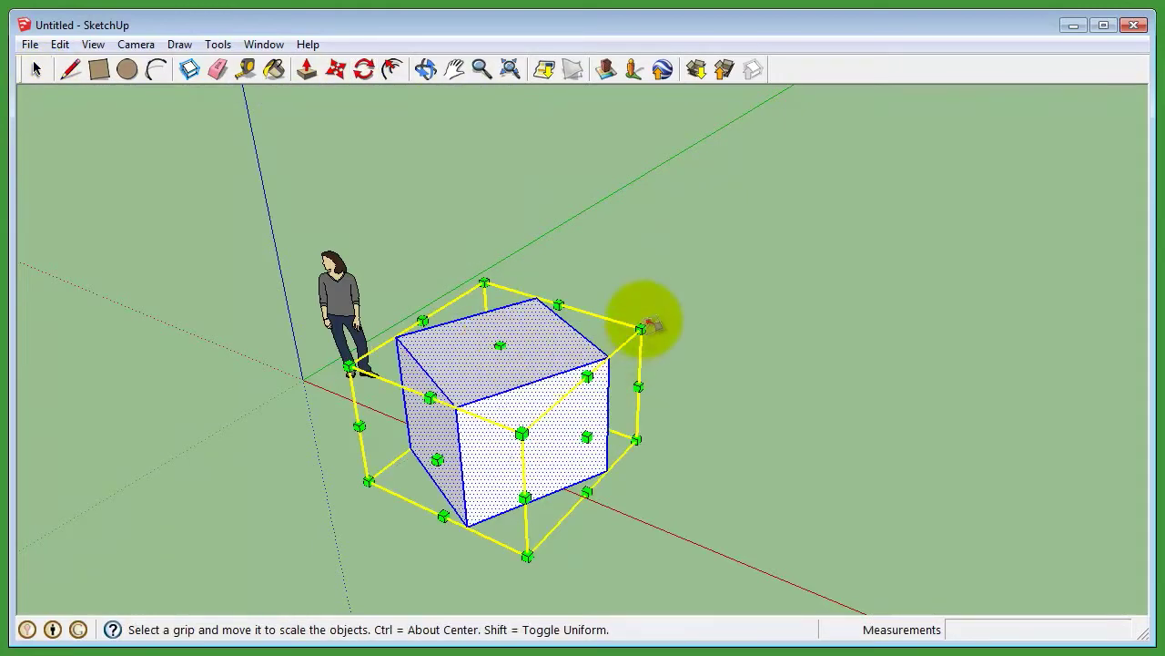
pyautogui.click(646, 323)
pyautogui.click(706, 303)
pyautogui.moveTo(642, 466); pyautogui.dragTo(607, 318)
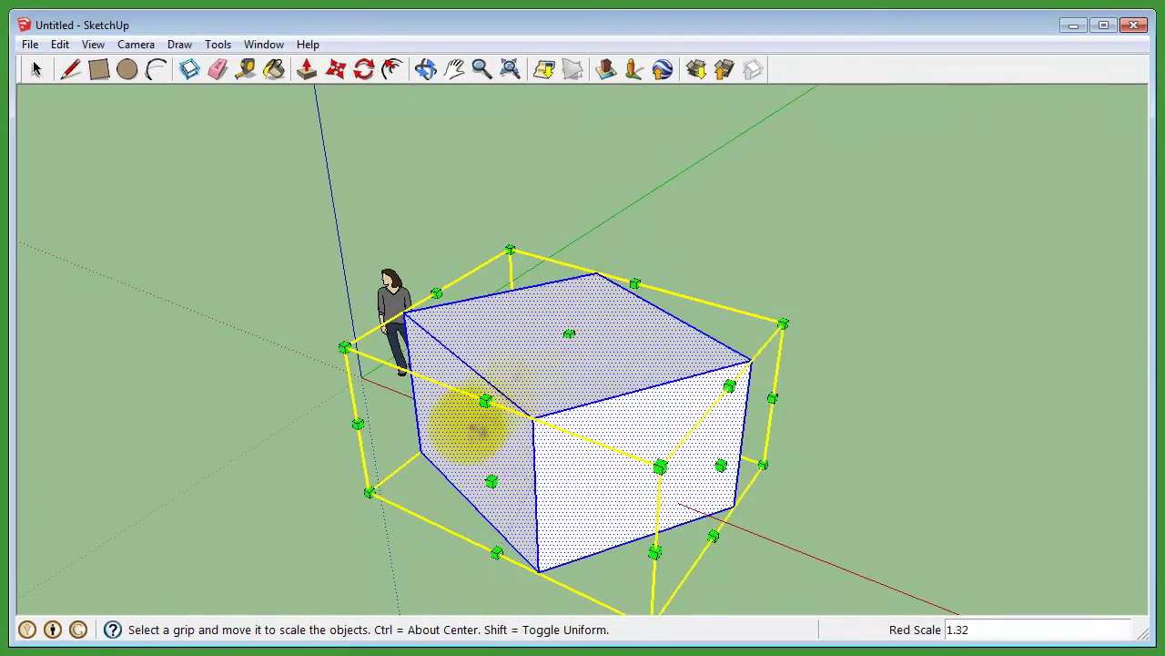
pyautogui.moveTo(488, 492); pyautogui.dragTo(449, 519)
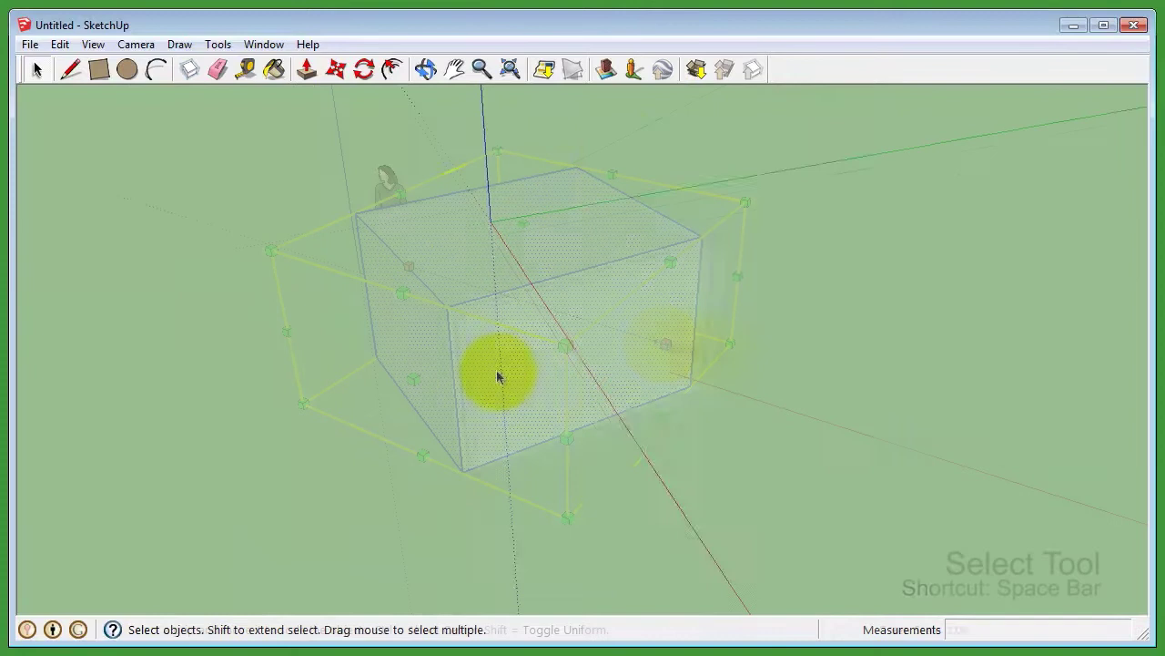
# Step: Draw a circle on the ground and push/pull it up into a tall cylinder
pyautogui.moveTo(355, 408); pyautogui.dragTo(494, 359, button='middle')
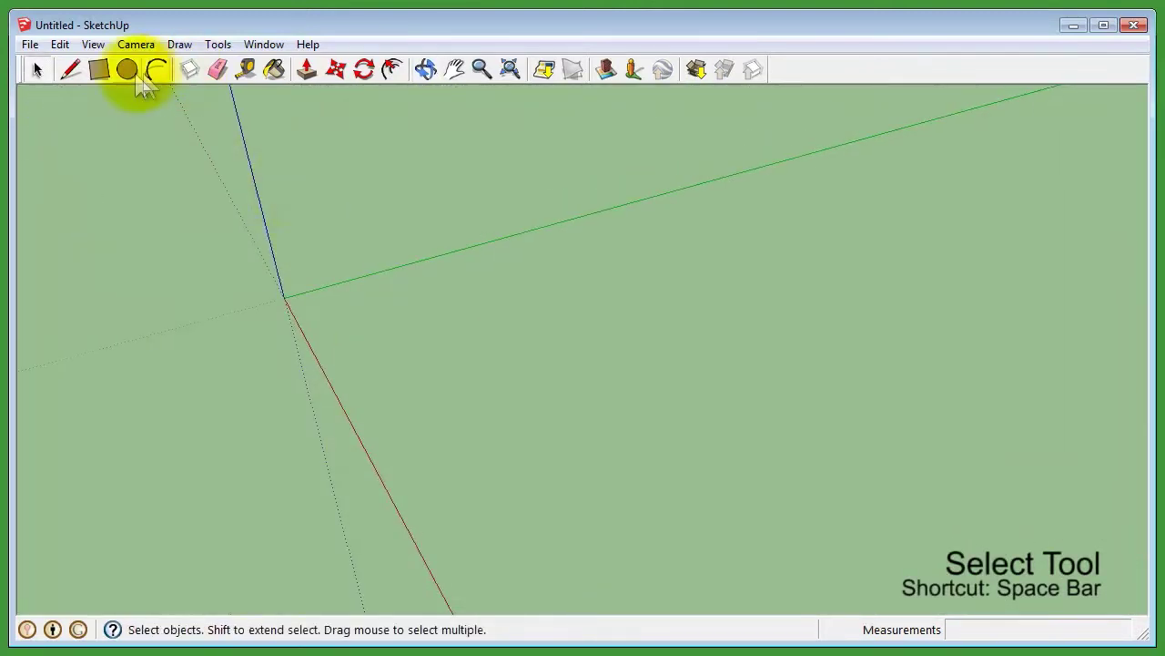
pyautogui.click(518, 370)
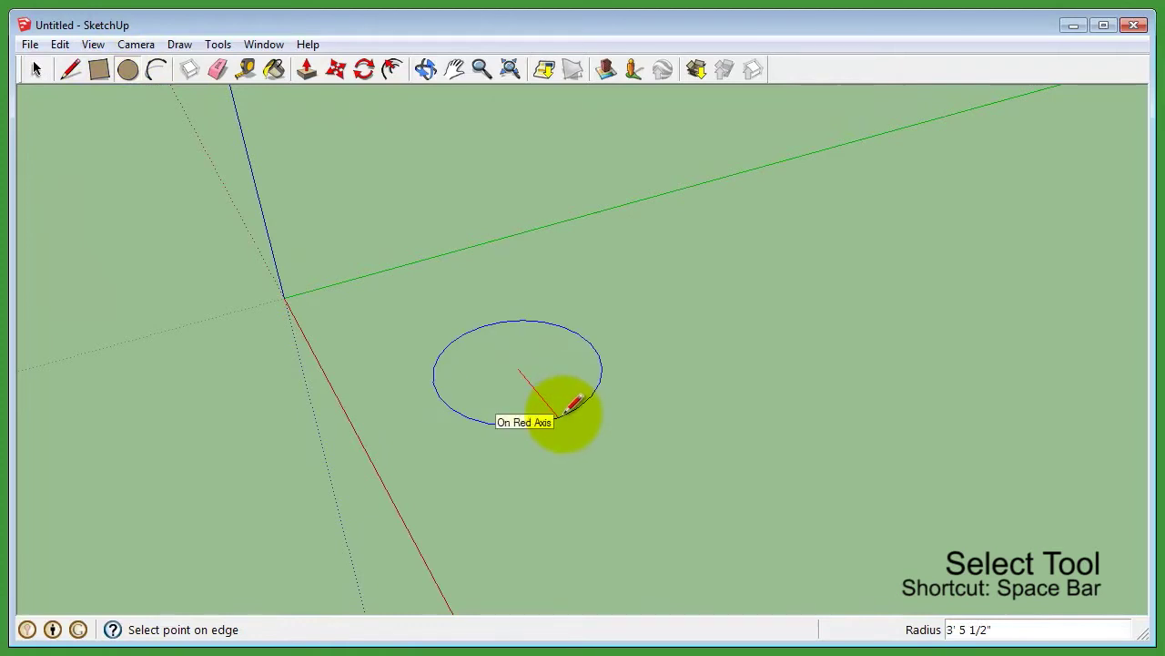
pyautogui.click(579, 412)
pyautogui.press('p')
pyautogui.moveTo(523, 403); pyautogui.dragTo(505, 145)
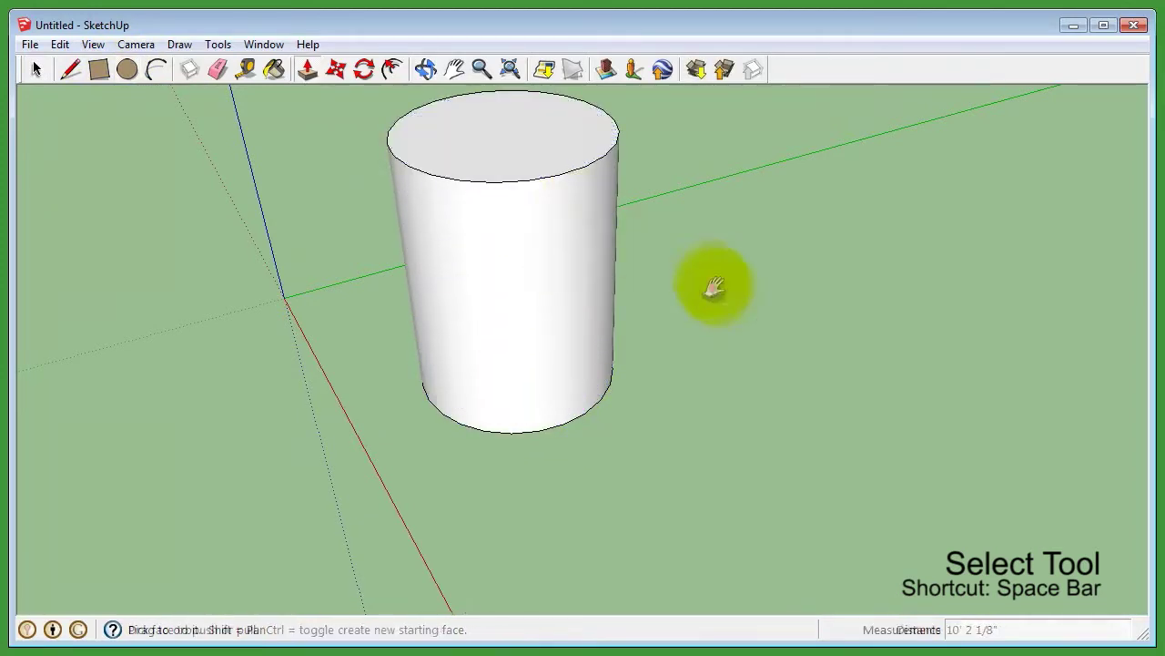
# Step: Select the cylinder's top face, clear it, then triple-click to select the entire cylinder
pyautogui.moveTo(710, 282); pyautogui.dragTo(813, 351, button='middle')
pyautogui.keyDown('shift'); pyautogui.moveTo(552, 320); pyautogui.dragTo(579, 364, button='middle'); pyautogui.keyUp('shift')
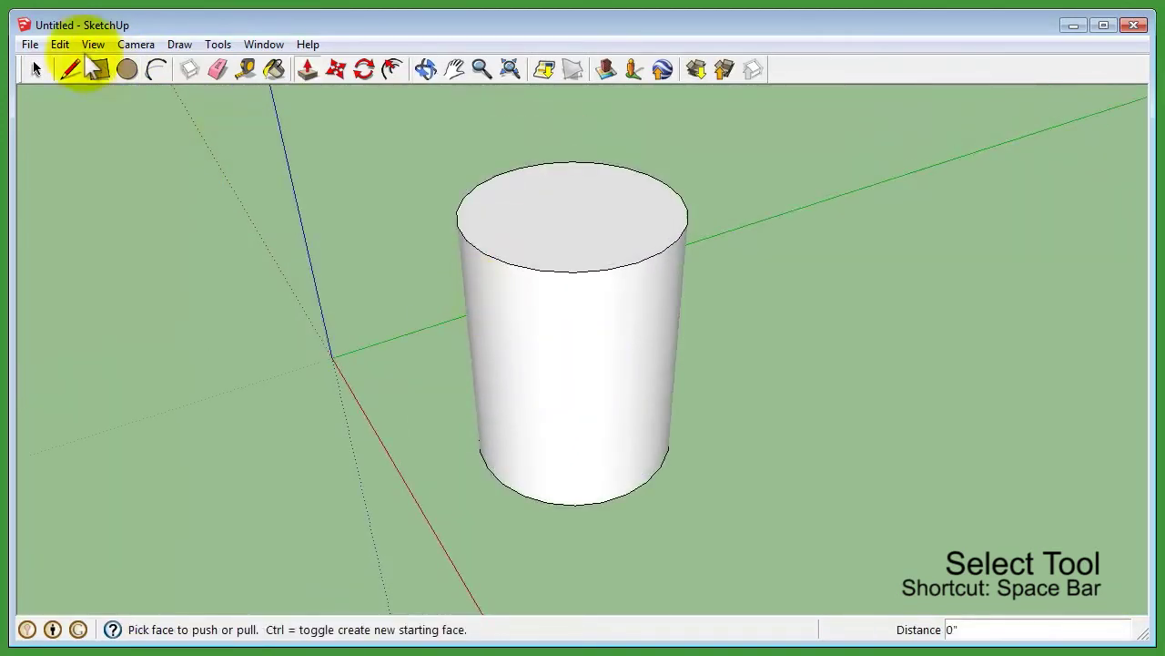
pyautogui.click(36, 69)
pyautogui.moveTo(492, 291); pyautogui.dragTo(515, 226, button='middle')
pyautogui.moveTo(710, 519); pyautogui.dragTo(662, 268, button='middle')
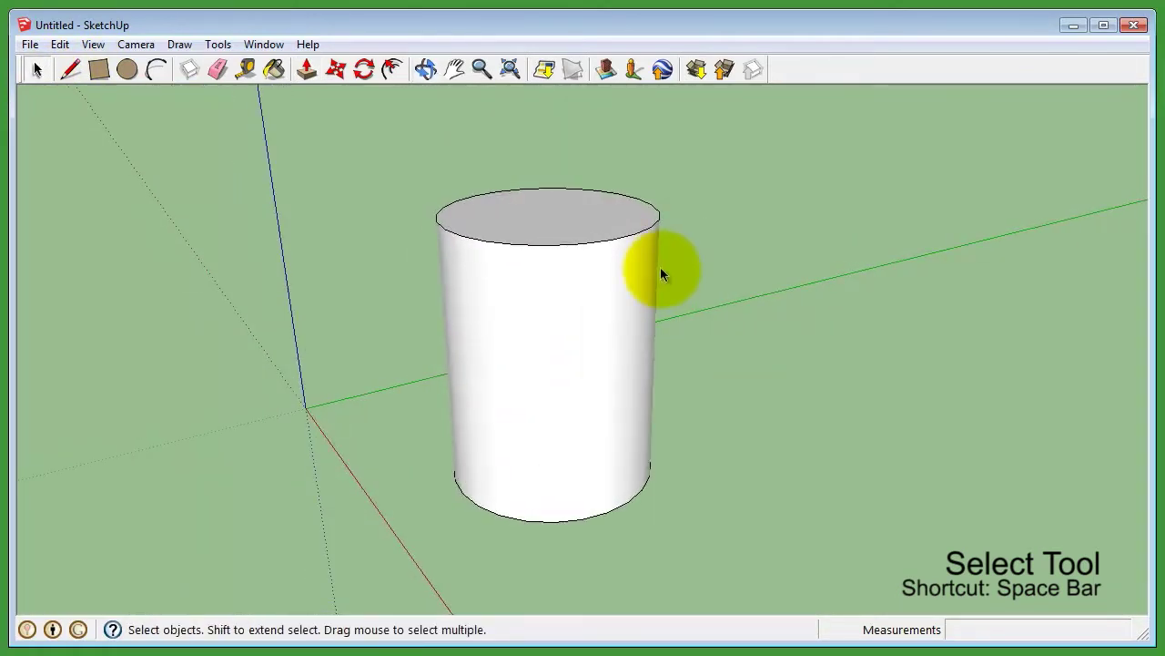
pyautogui.click(592, 209)
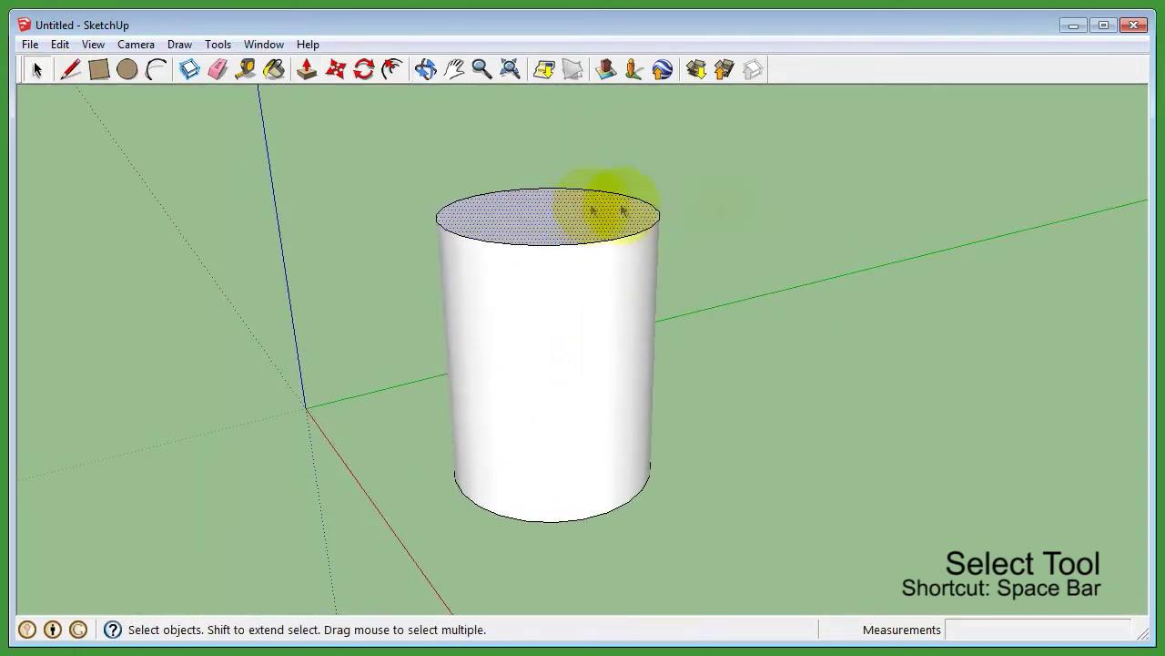
pyautogui.click(910, 212)
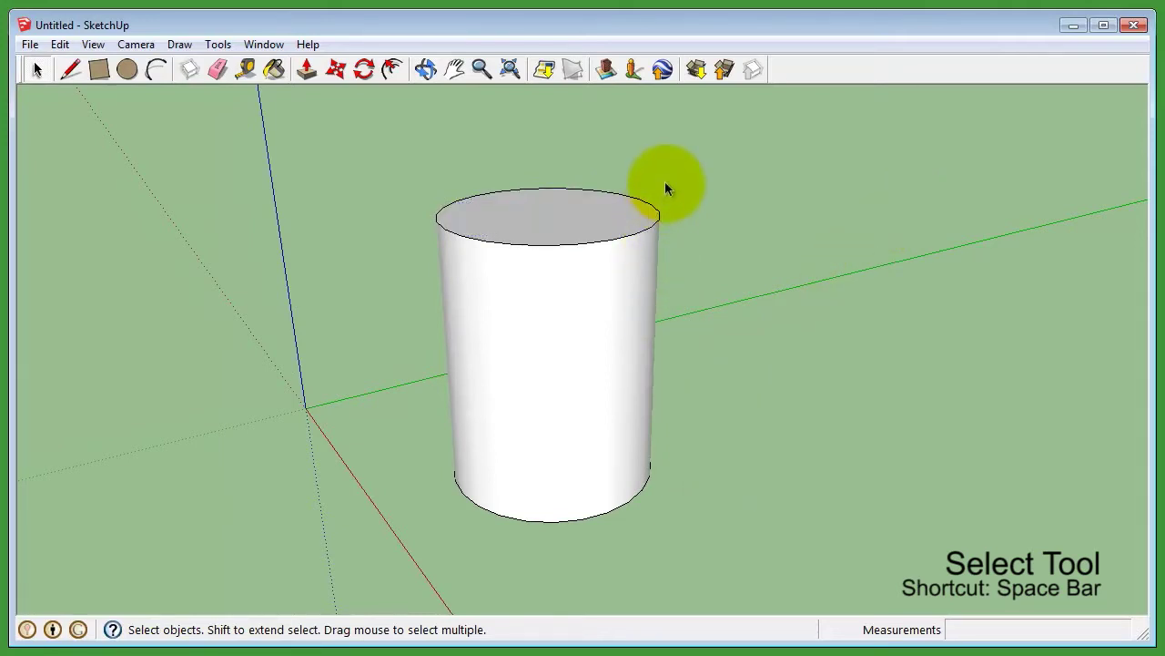
pyautogui.click(593, 221)
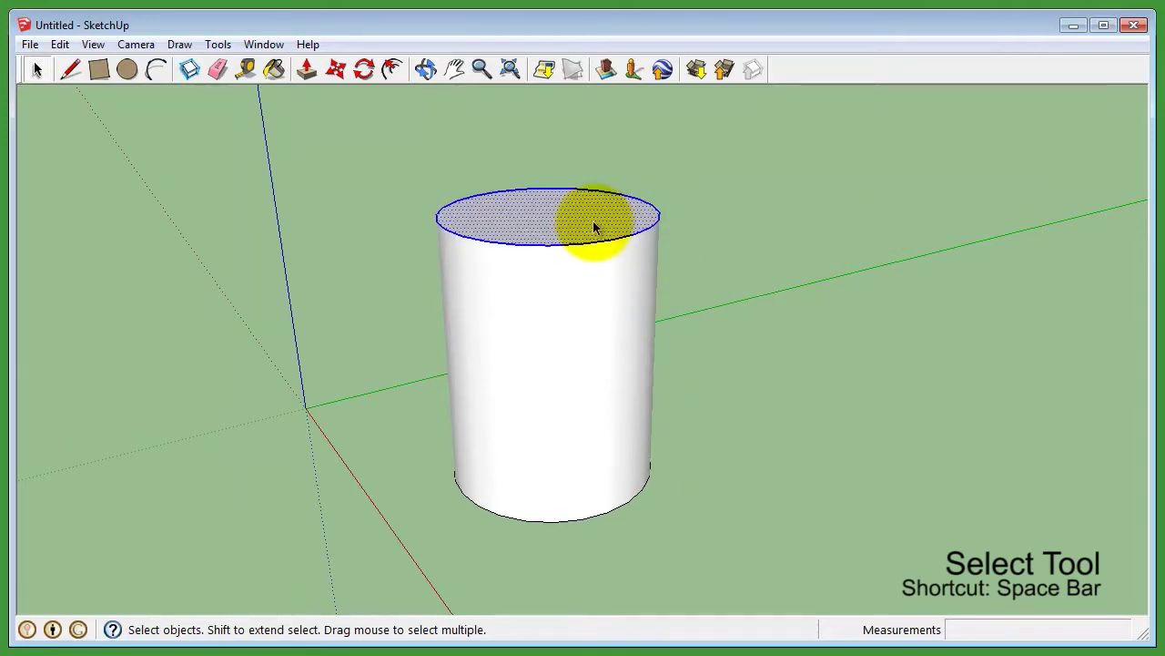
pyautogui.click(863, 387)
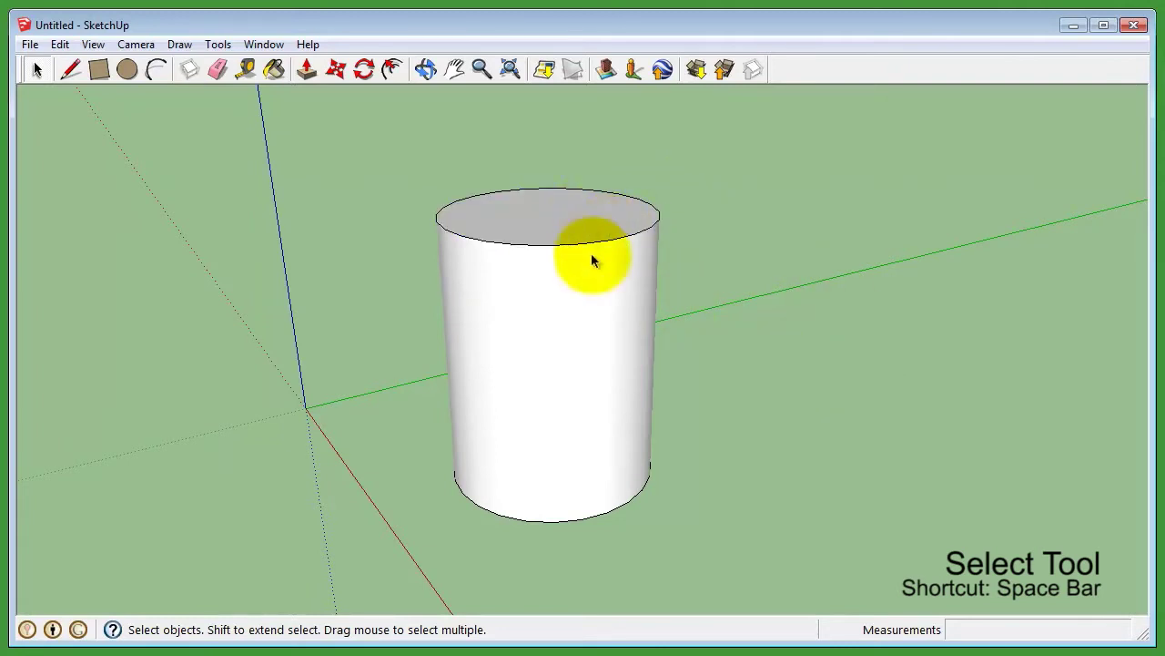
pyautogui.tripleClick(578, 225)
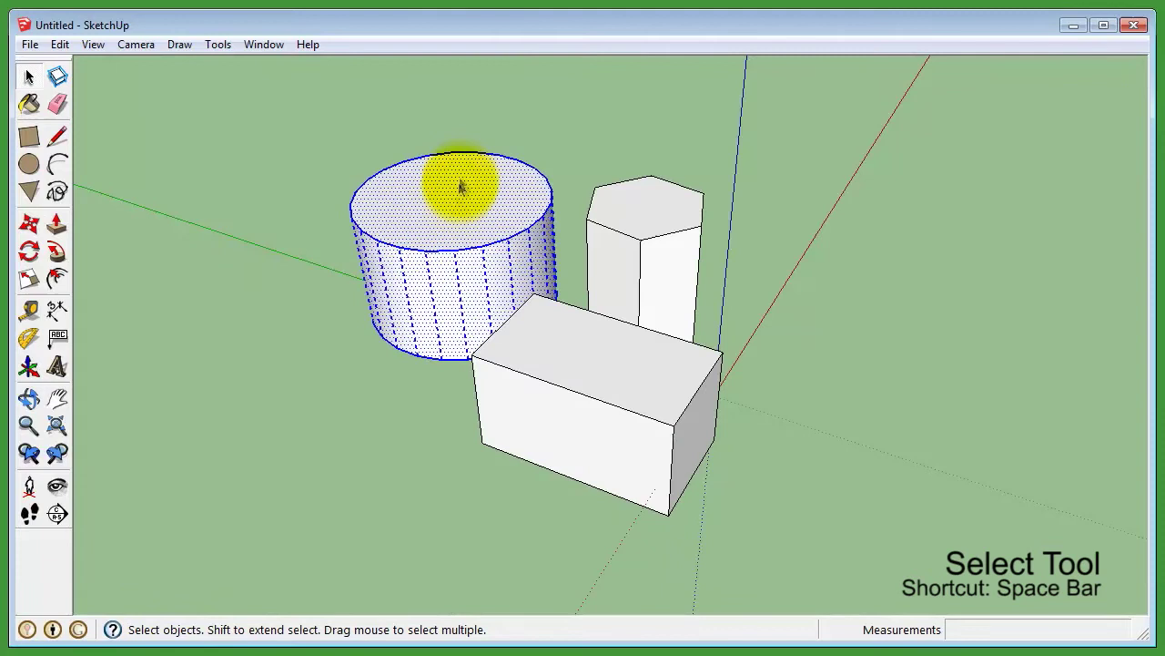
# Step: Shift-triple-click the hexagonal prism to add it to the selection
pyautogui.tripleClick(649, 210)
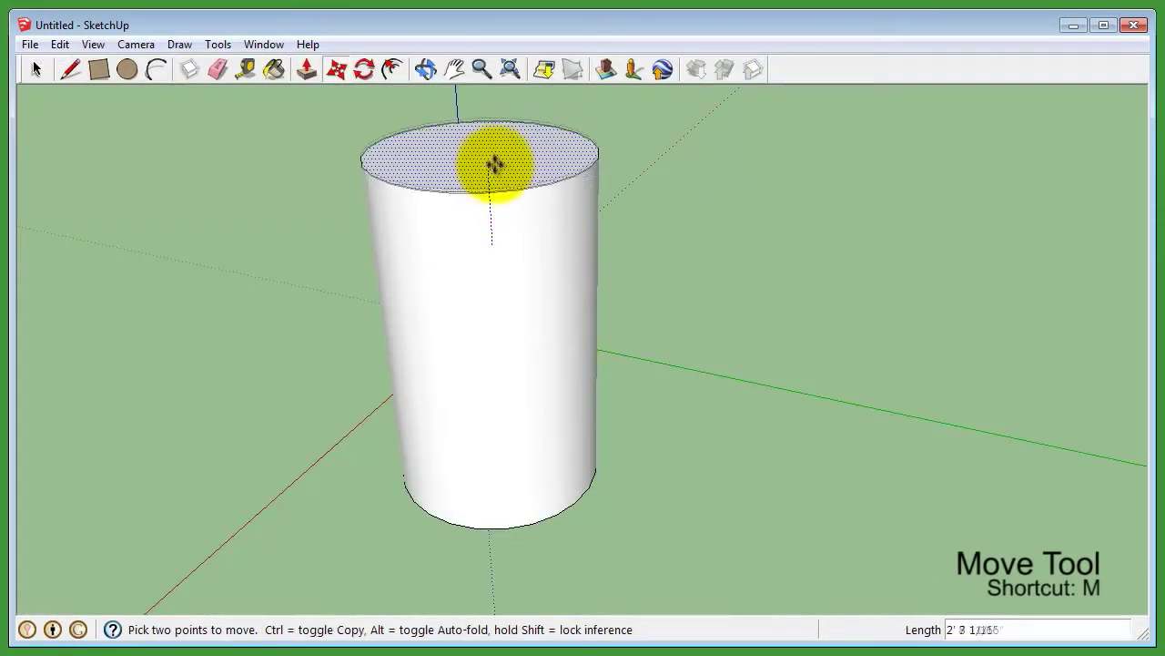
# Step: Drag the cylinder's top face up and down, then sideways to lean it
pyautogui.moveTo(494, 164); pyautogui.dragTo(473, 263)
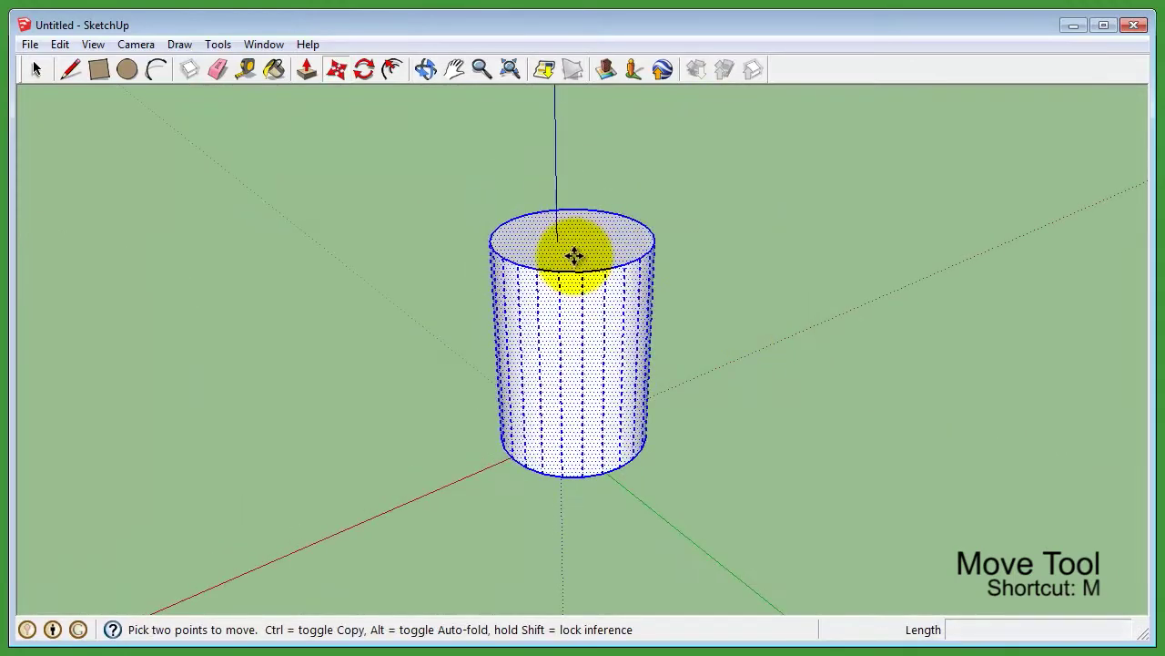
pyautogui.moveTo(574, 256); pyautogui.dragTo(625, 224)
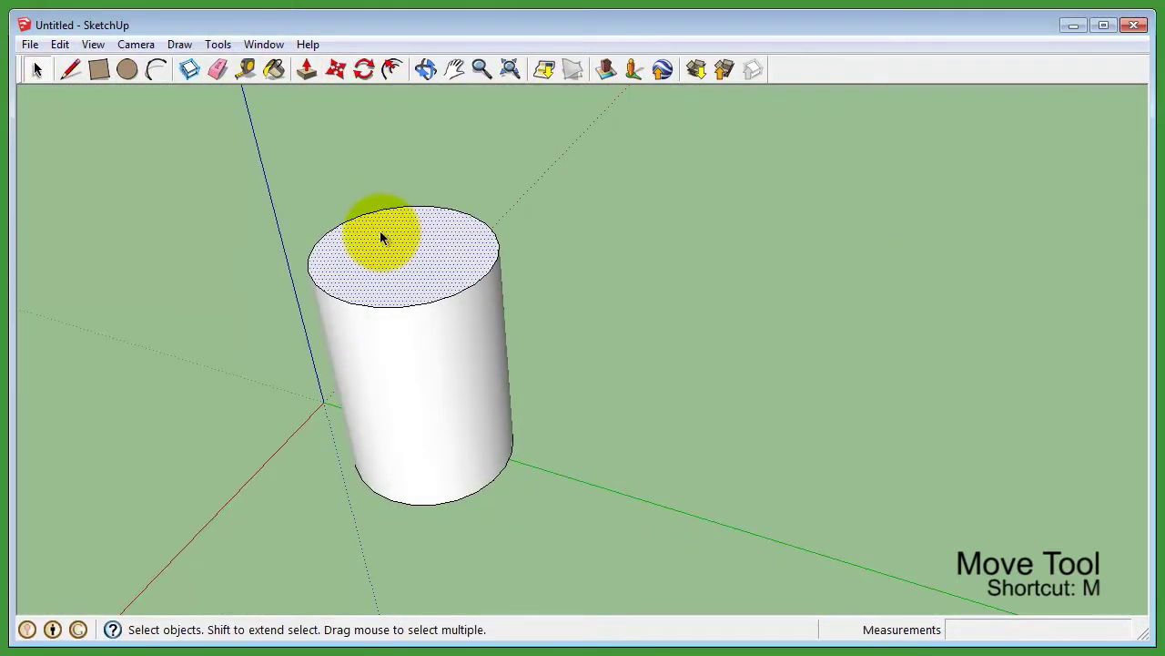
# Step: Select the whole cylinder and move it right, left and up along the blue axis
pyautogui.tripleClick(380, 237)
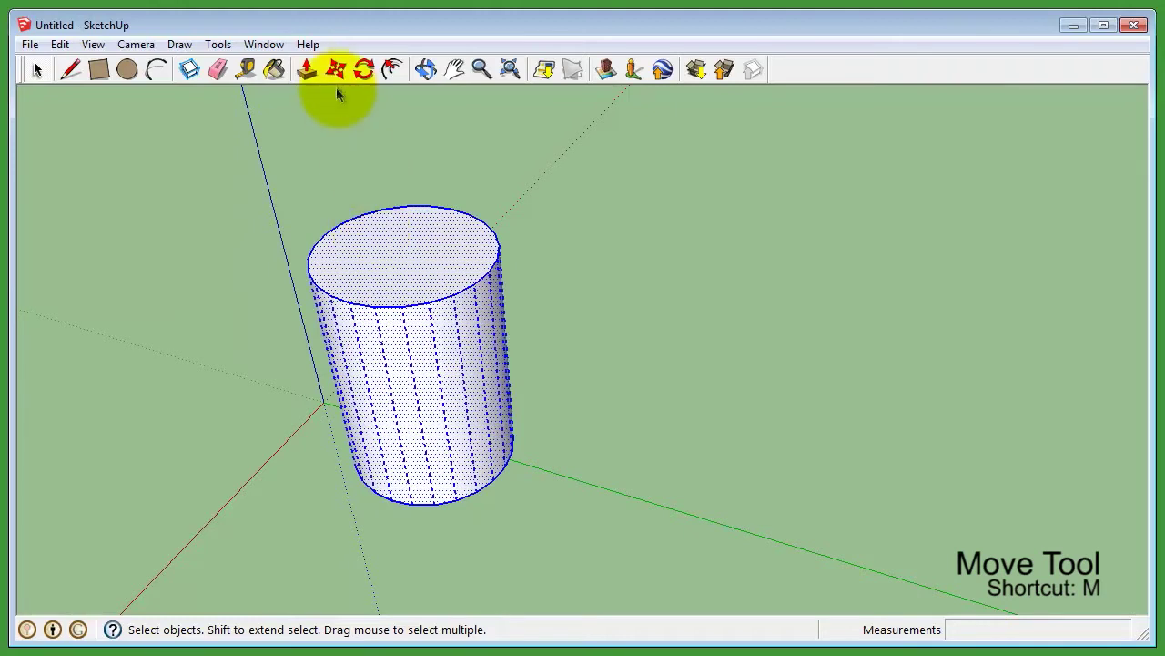
pyautogui.moveTo(408, 254); pyautogui.dragTo(637, 307)
pyautogui.moveTo(682, 382); pyautogui.dragTo(785, 249)
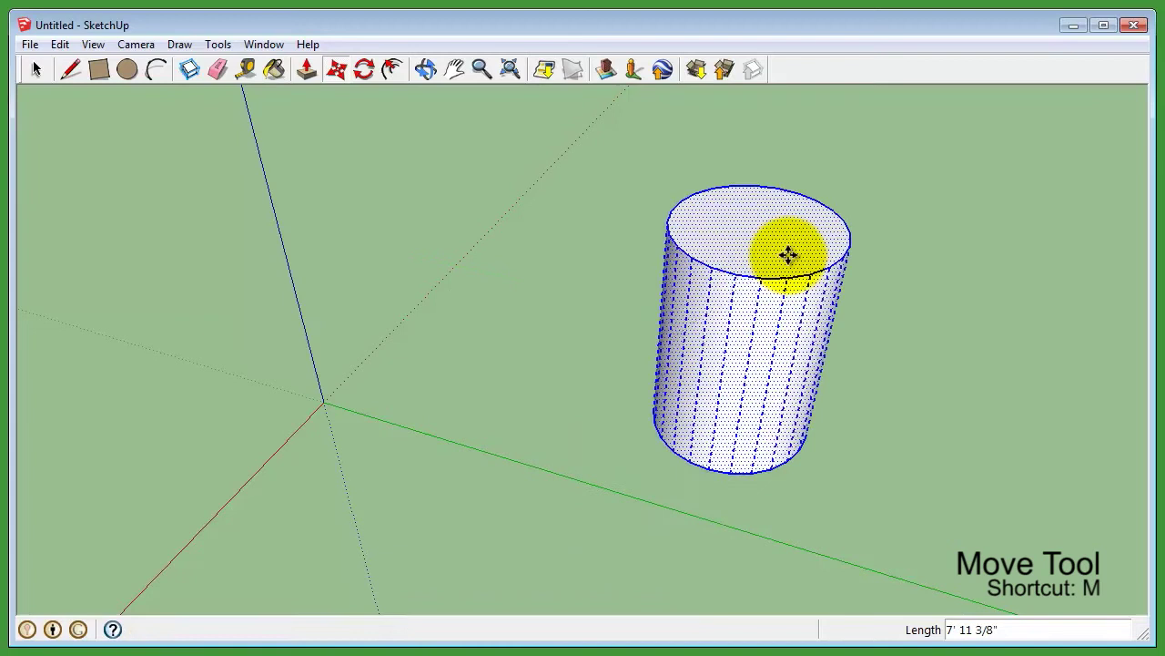
pyautogui.moveTo(737, 213); pyautogui.dragTo(447, 161)
pyautogui.moveTo(447, 161); pyautogui.dragTo(538, 326, button='middle')
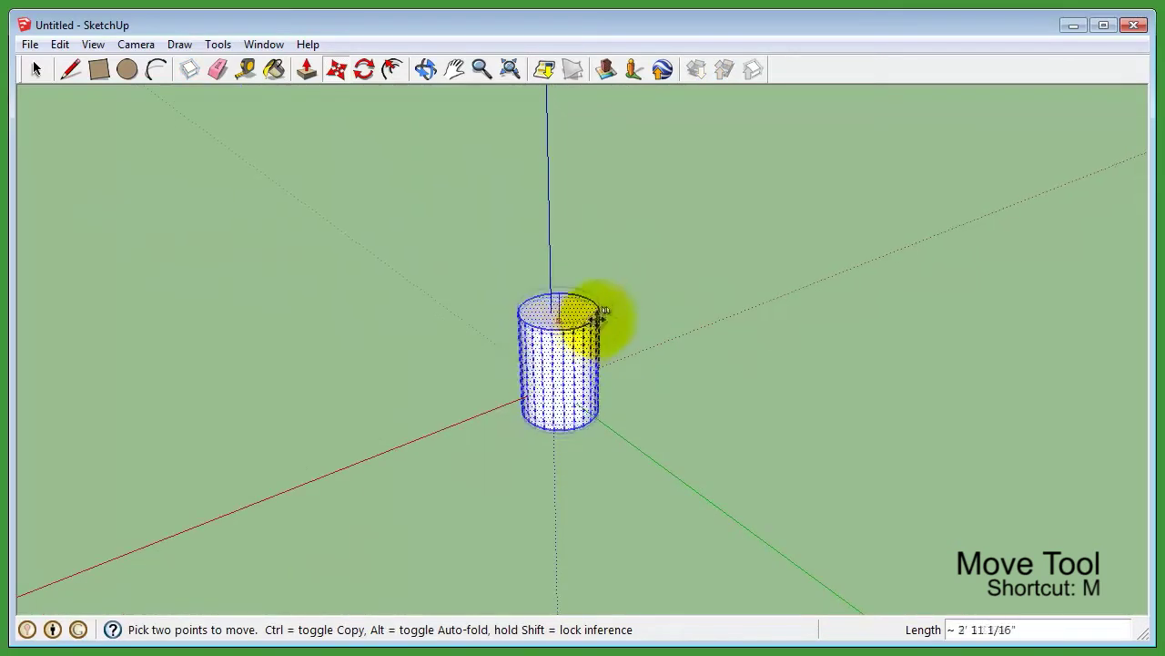
pyautogui.moveTo(601, 314); pyautogui.dragTo(601, 196)
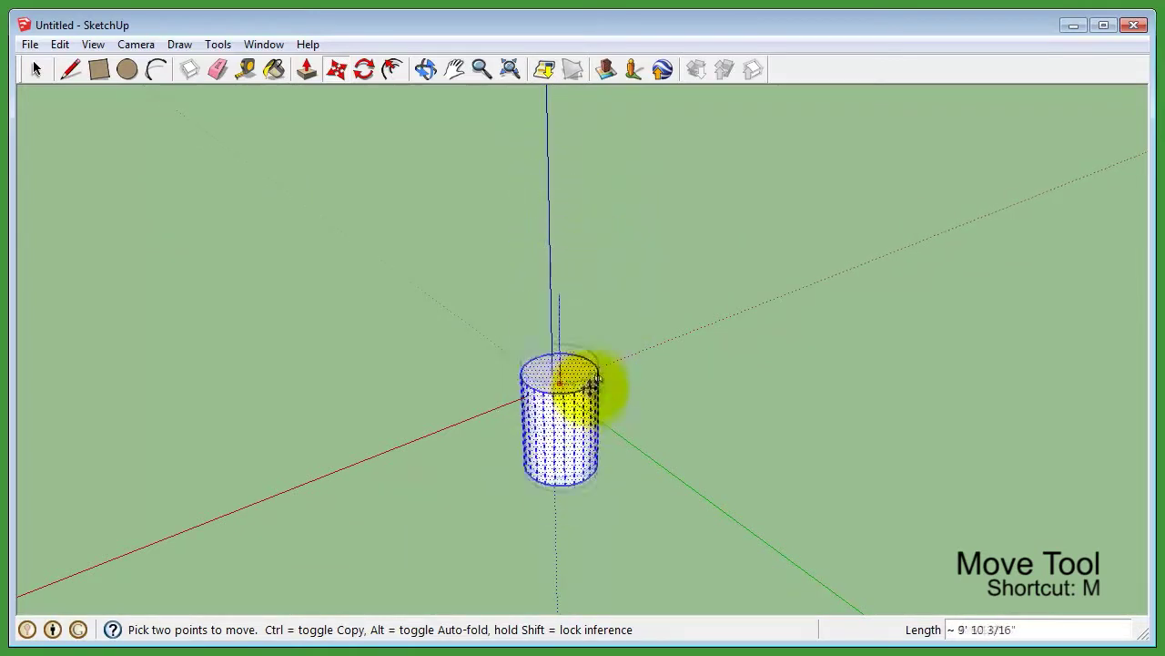
pyautogui.moveTo(506, 241); pyautogui.dragTo(133, 209)
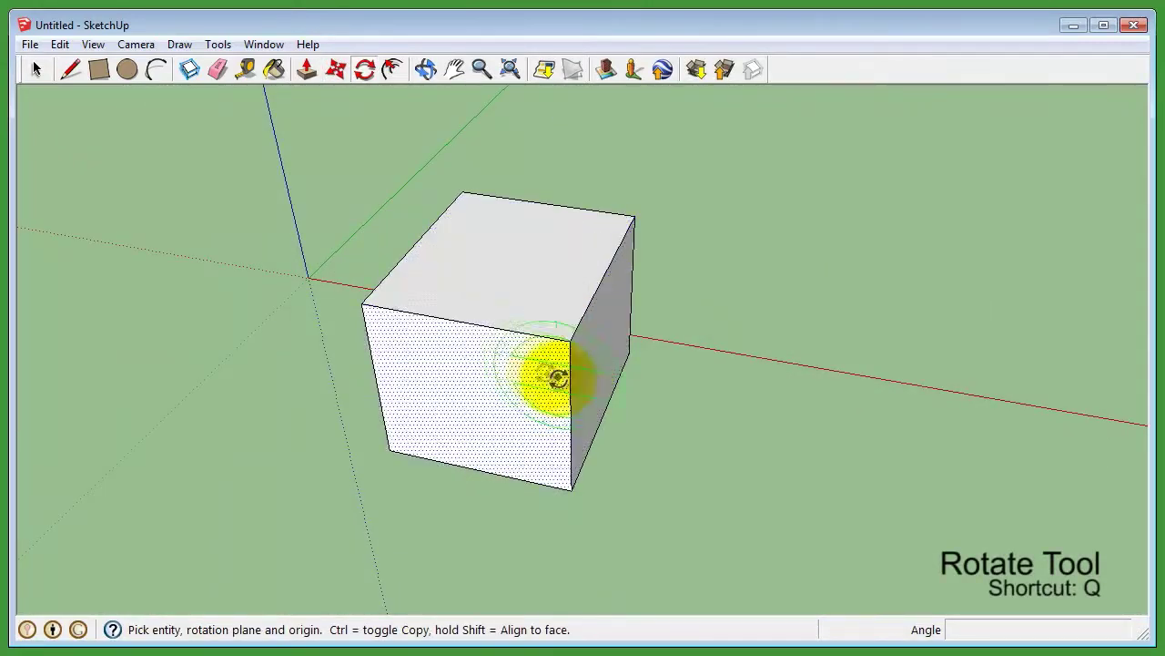
# Step: Try a rotation centre on the cube's top face, then select the whole cube for rotating
pyautogui.click(510, 259)
pyautogui.click(503, 339)
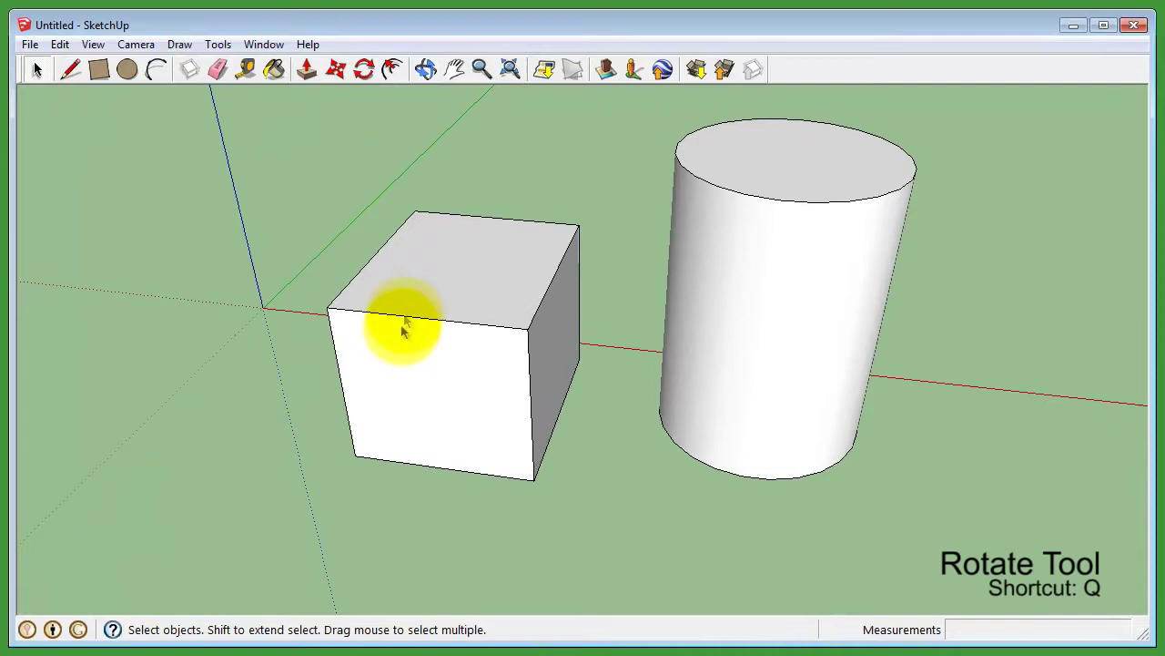
pyautogui.tripleClick(506, 288)
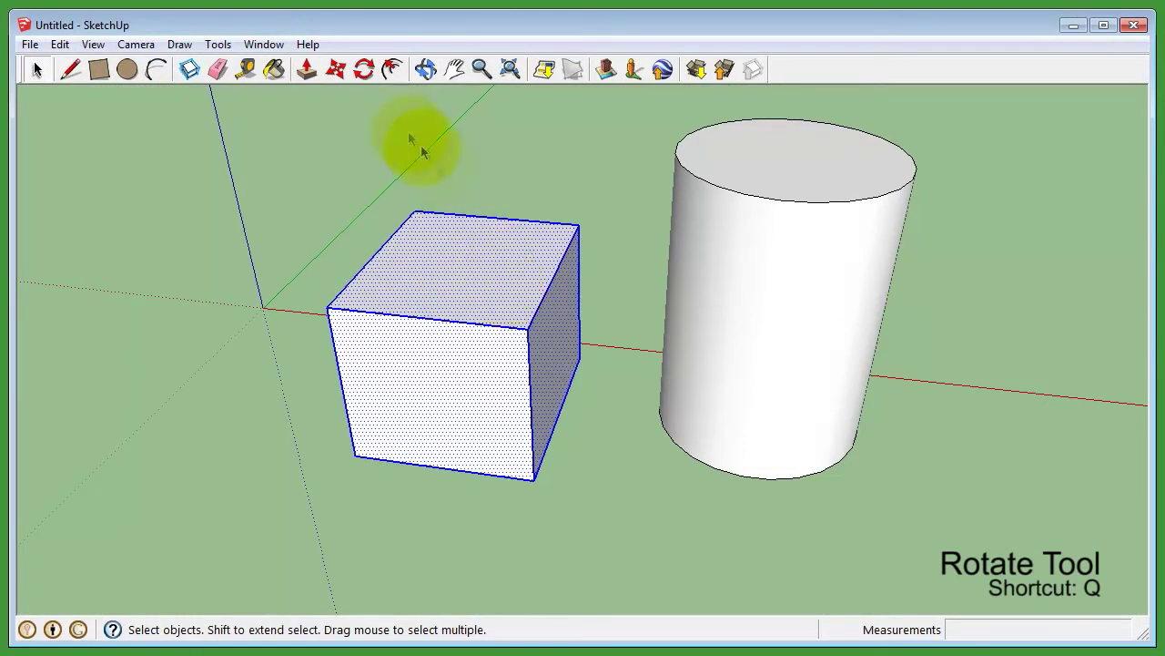
pyautogui.click(363, 71)
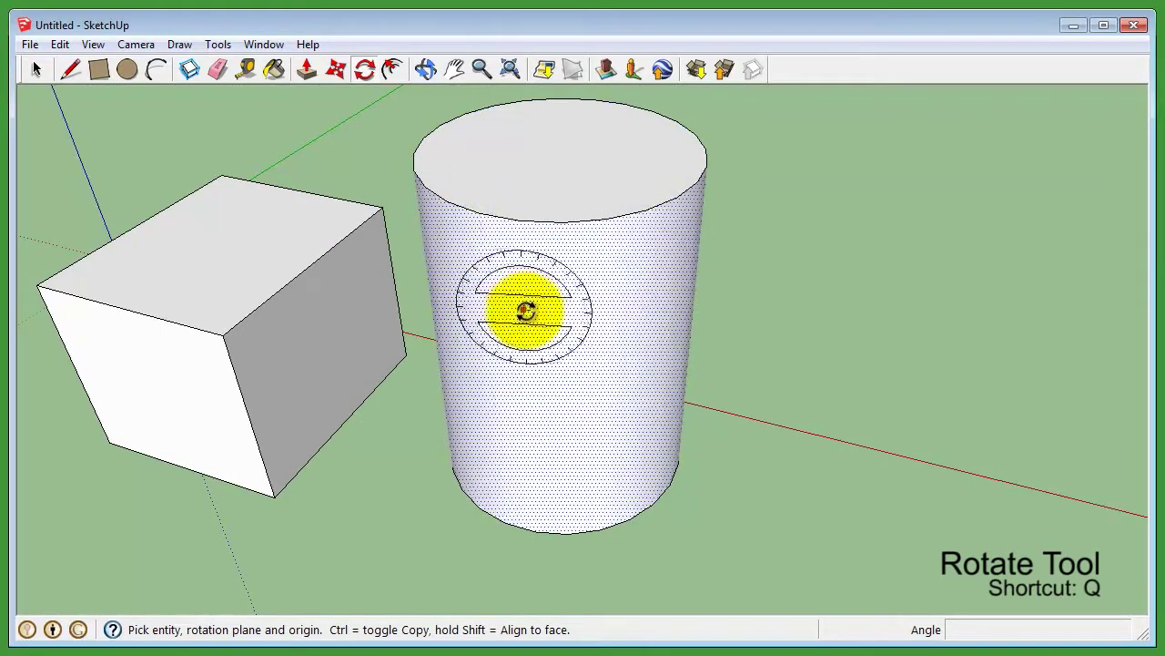
# Step: Rotate with the protractor centred on the cylinder's side and the start point to the right
pyautogui.moveTo(547, 356)
pyautogui.mouseDown(button='middle')
pyautogui.moveTo(534, 370)
pyautogui.moveTo(554, 338)
pyautogui.mouseUp(button='middle')
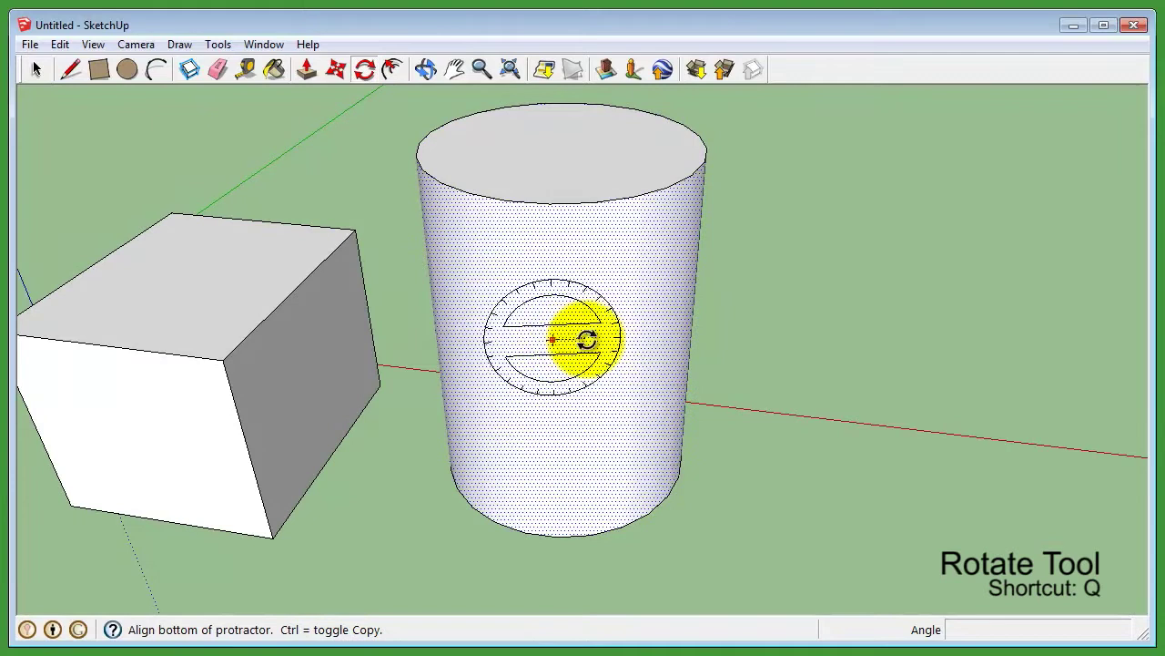
pyautogui.click(554, 340)
pyautogui.click(742, 334)
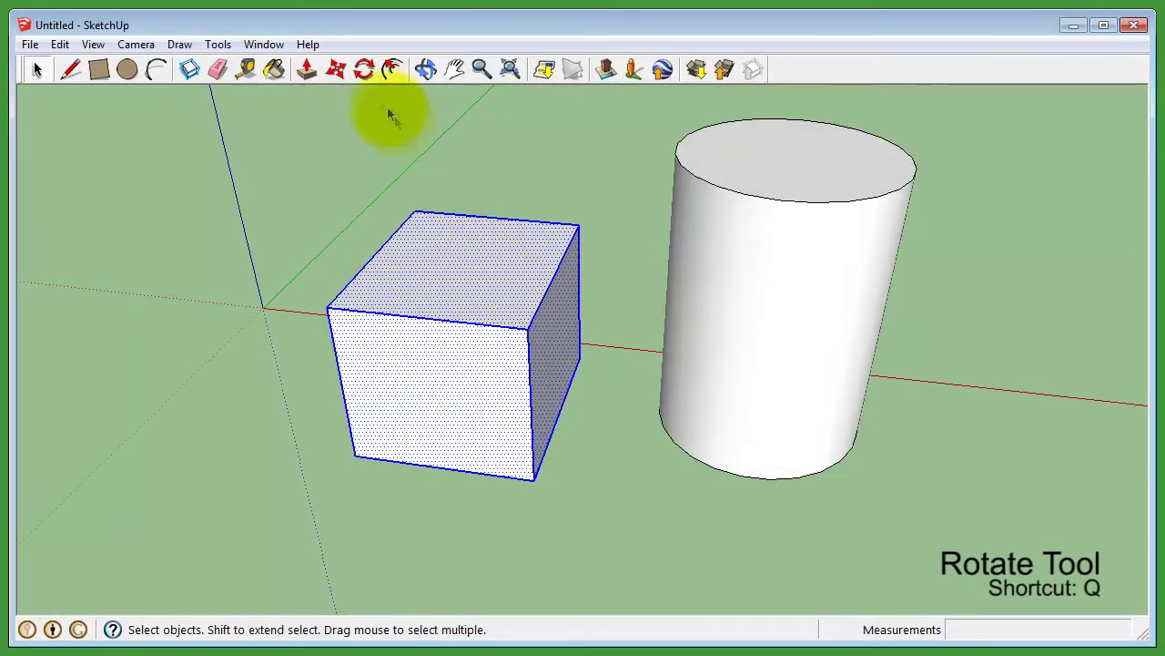
# Step: From an overhead view, rotate the cube about a new centre on its top face
pyautogui.click(363, 70)
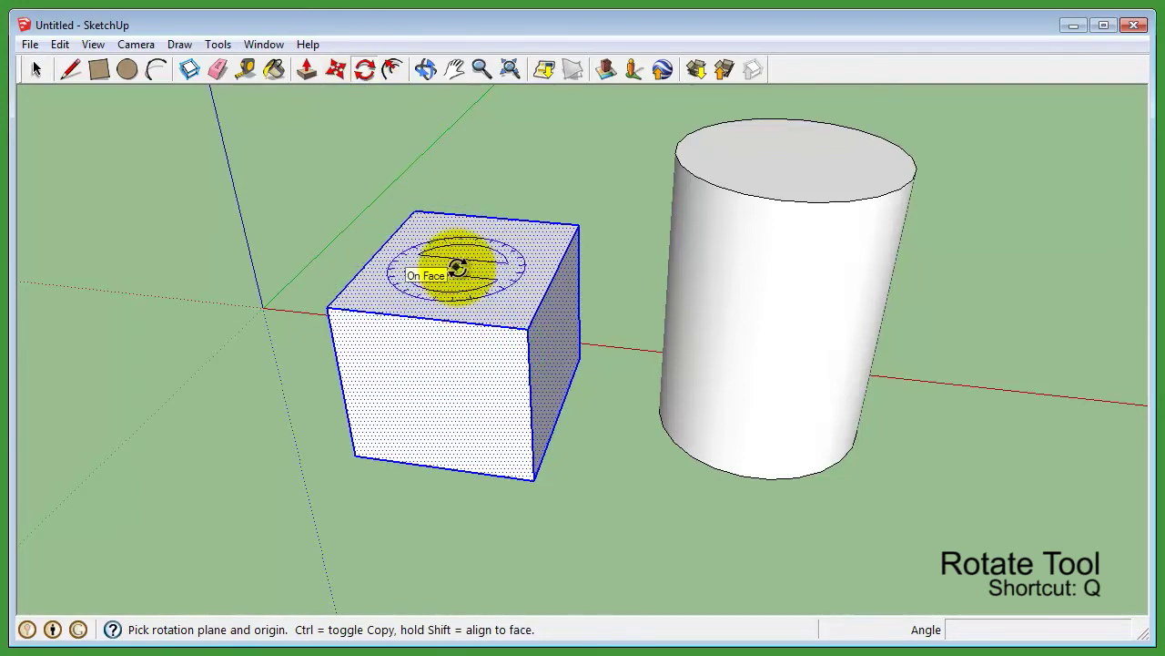
pyautogui.moveTo(454, 265); pyautogui.dragTo(647, 255, button='middle')
pyautogui.moveTo(502, 533); pyautogui.dragTo(550, 261, button='middle')
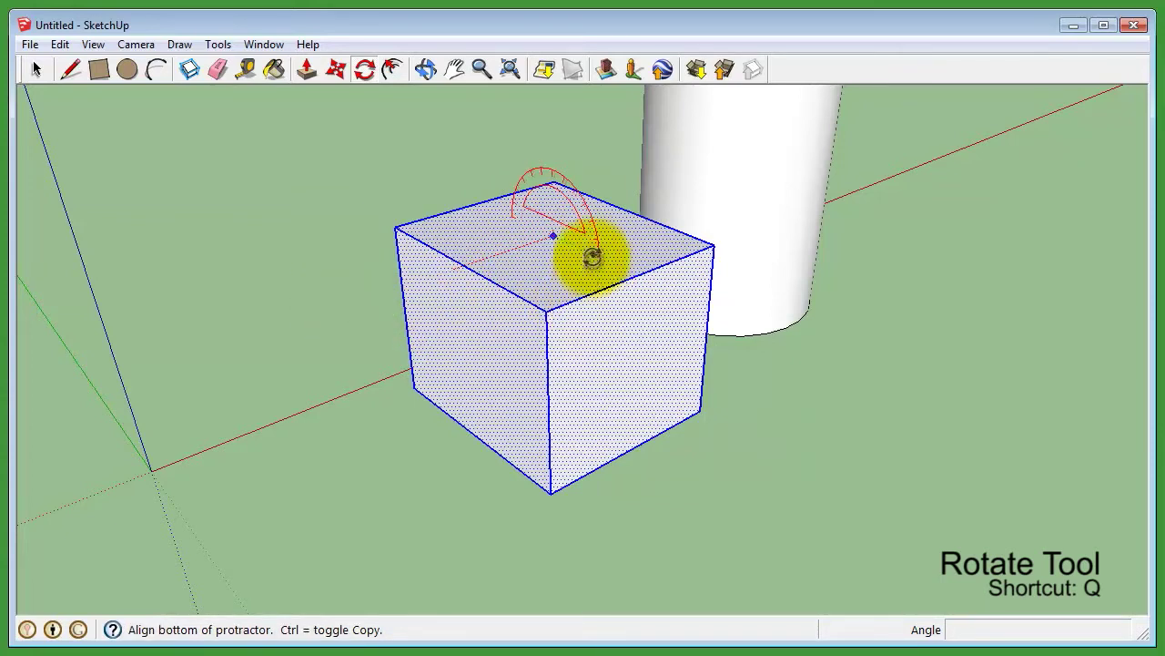
pyautogui.click(367, 178)
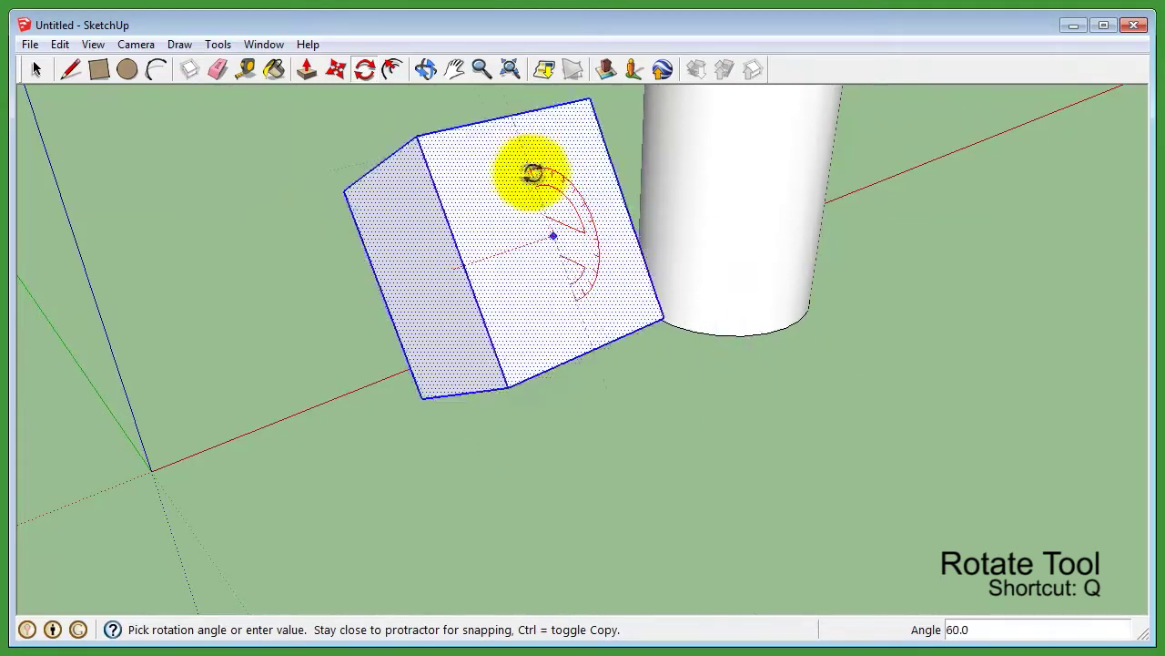
pyautogui.moveTo(592, 221); pyautogui.dragTo(941, 201, button='middle')
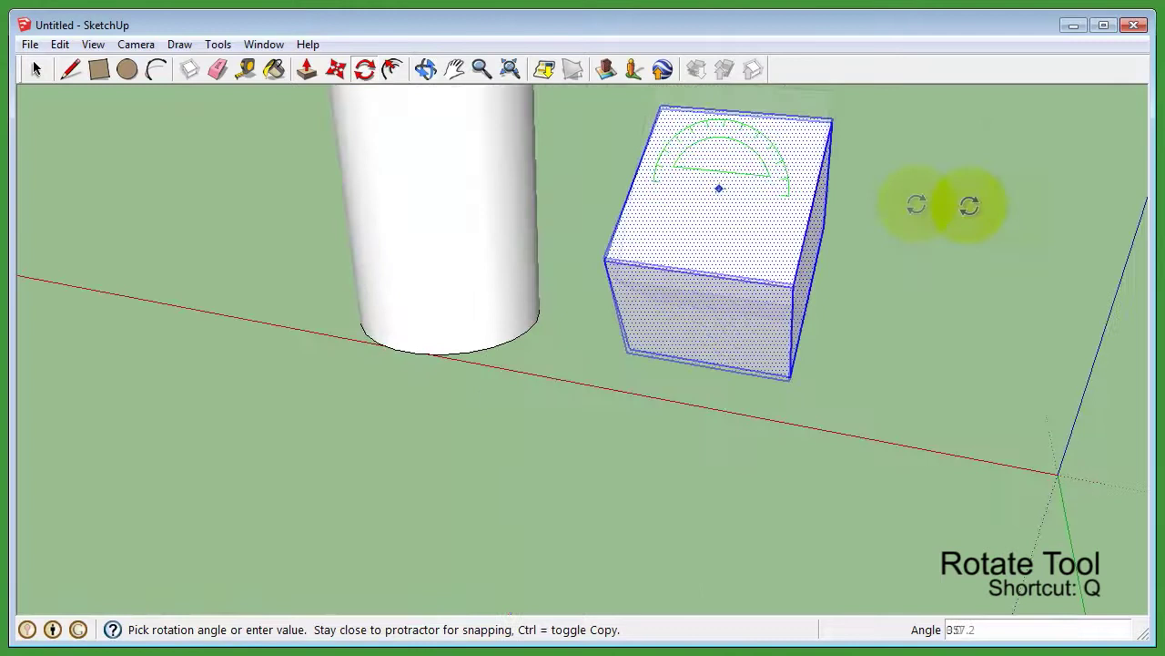
pyautogui.moveTo(798, 168); pyautogui.dragTo(689, 216, button='middle')
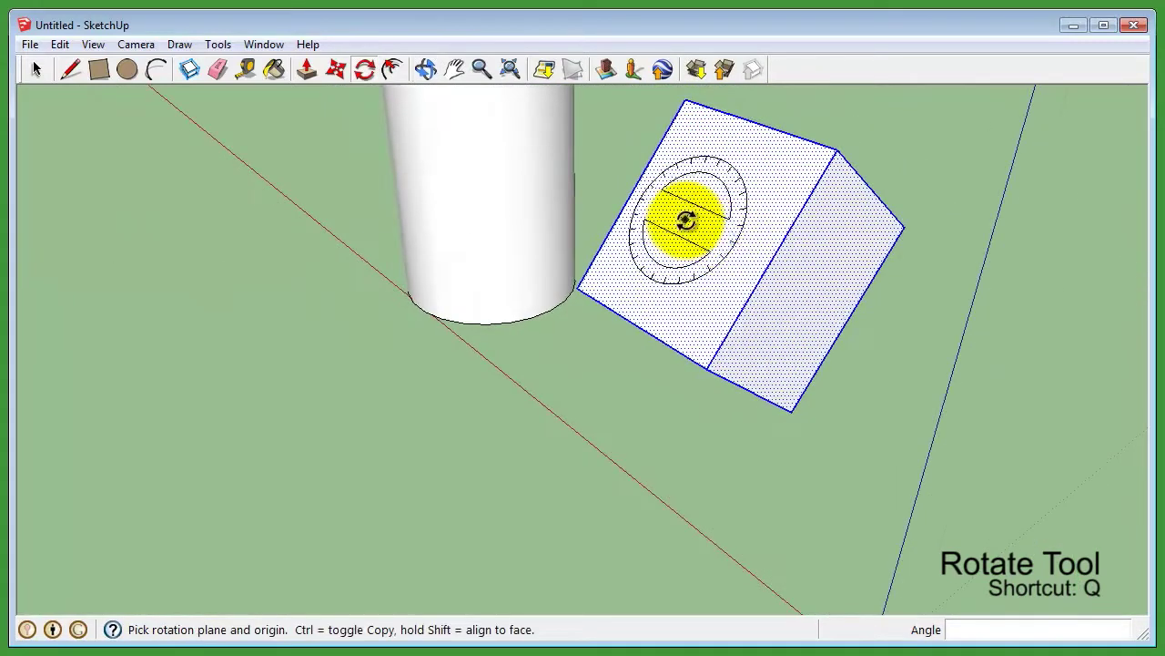
pyautogui.click(685, 218)
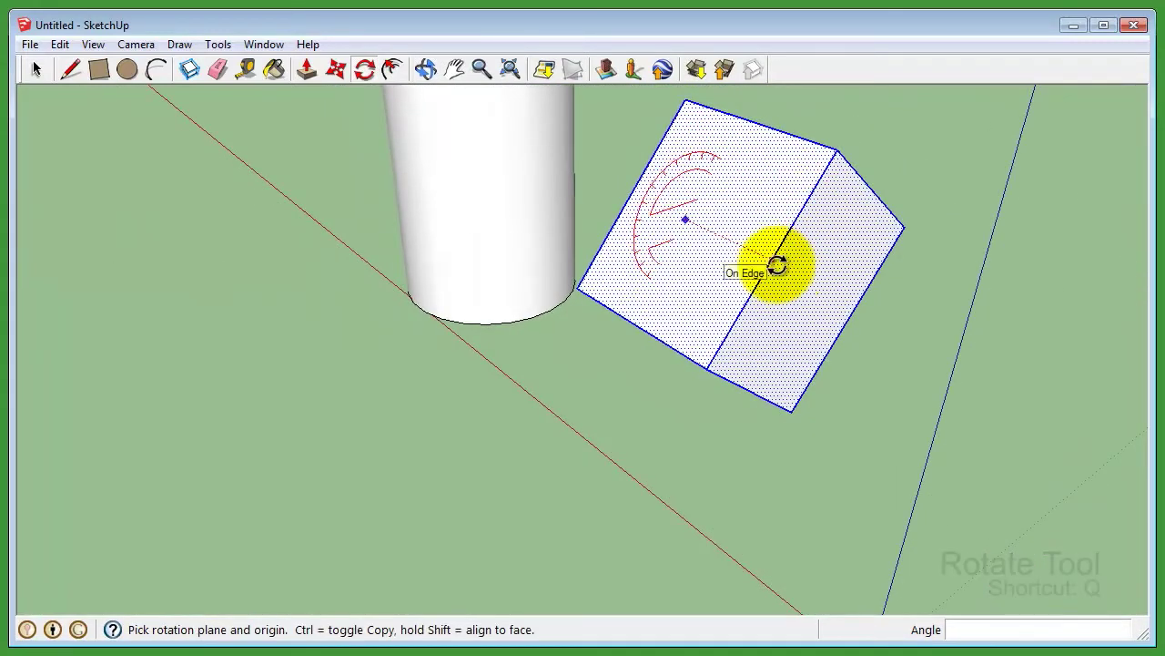
pyautogui.click(728, 244)
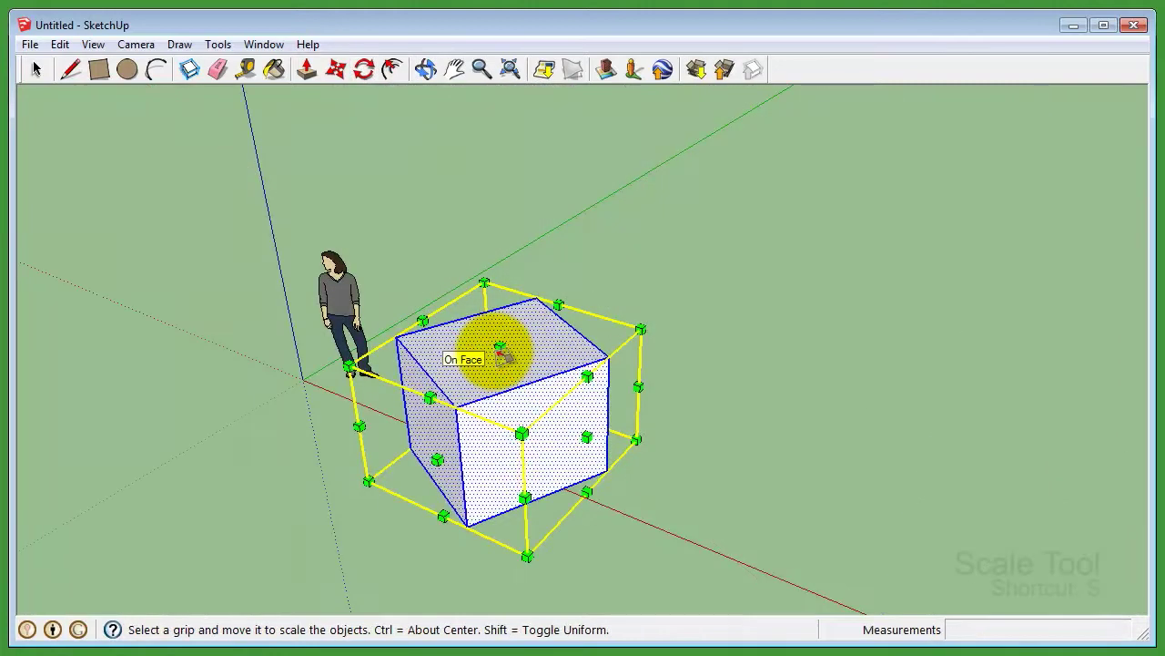
# Step: Enlarge the cube uniformly from a corner, then stretch it along the red and green axes
pyautogui.moveTo(643, 327); pyautogui.dragTo(708, 364)
pyautogui.scroll(-1, 705, 370)
pyautogui.moveTo(643, 451); pyautogui.dragTo(721, 466)
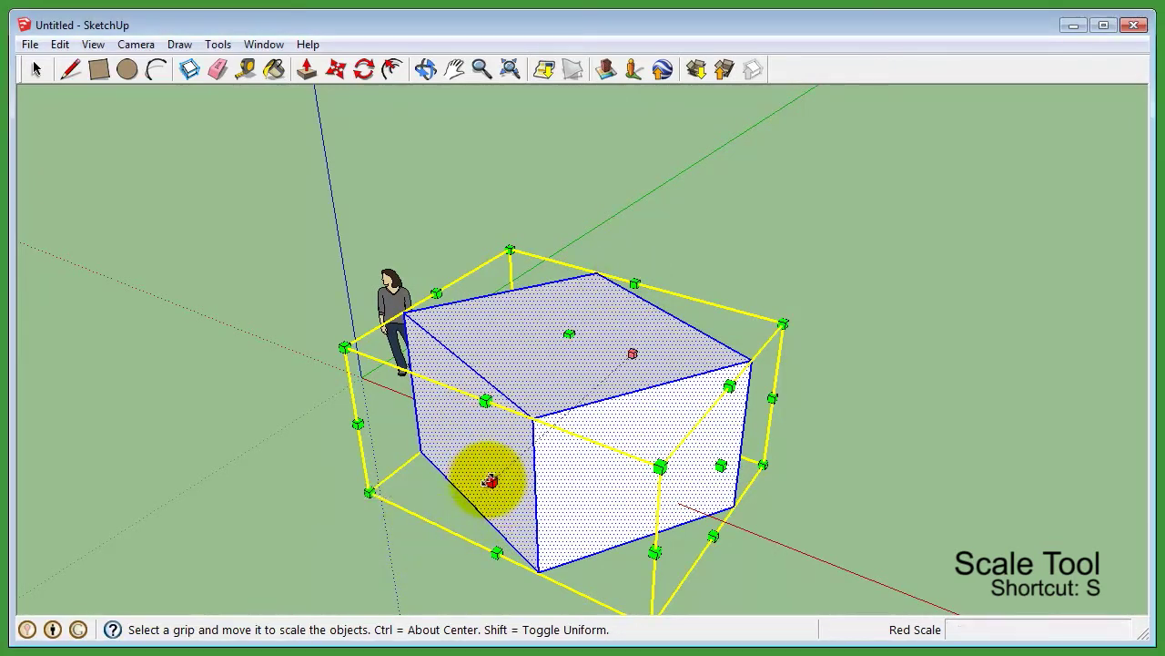
pyautogui.moveTo(489, 479); pyautogui.dragTo(428, 539)
pyautogui.moveTo(767, 533); pyautogui.dragTo(840, 337, button='middle')
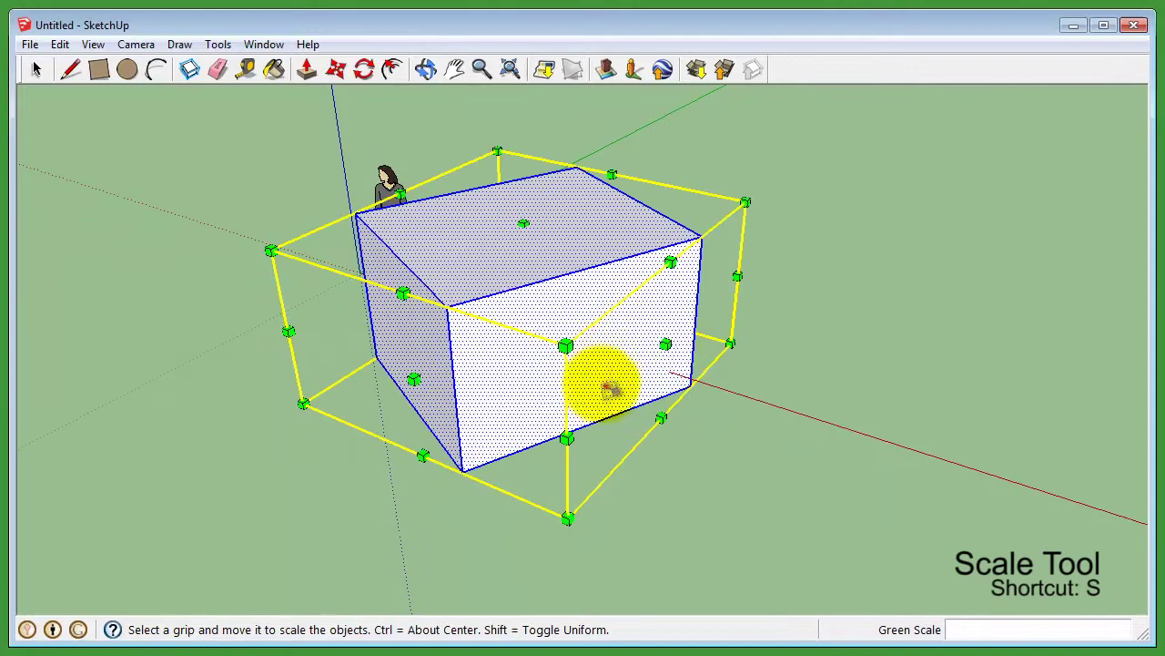
# Step: Widen the box along red and flatten it from a lower edge, then return to Select
pyautogui.moveTo(665, 342); pyautogui.dragTo(755, 373)
pyautogui.moveTo(461, 479); pyautogui.dragTo(484, 494)
pyautogui.moveTo(851, 390); pyautogui.dragTo(905, 442, button='middle')
pyautogui.click(36, 68)
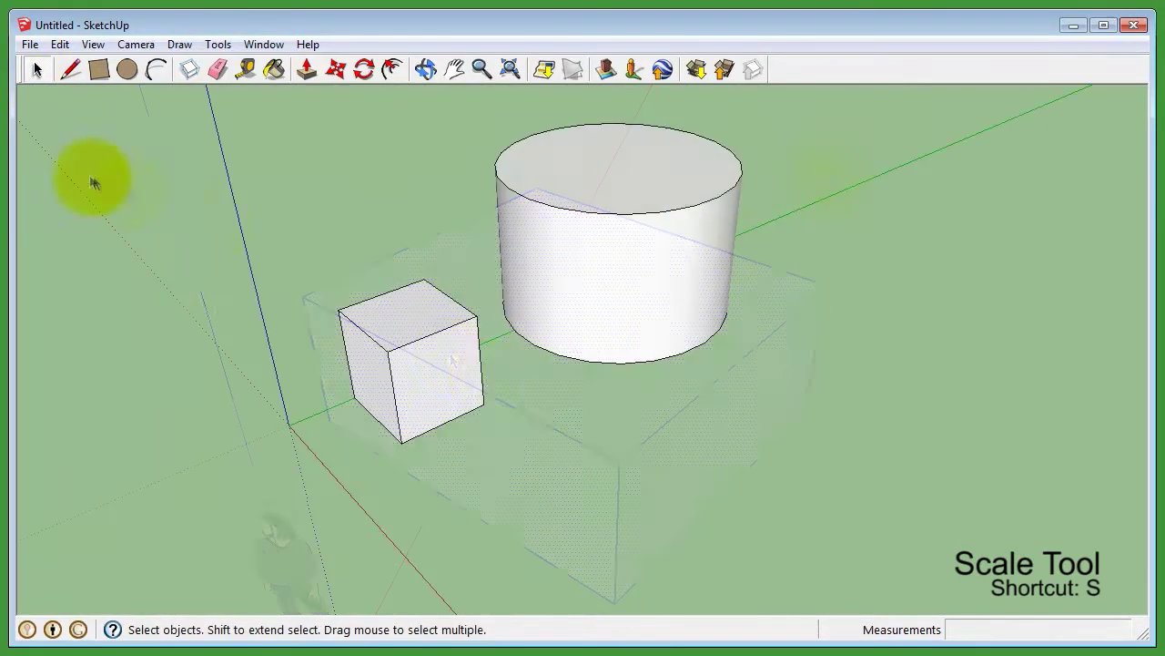
pyautogui.press('o')
pyautogui.moveTo(625, 404); pyautogui.dragTo(626, 480)
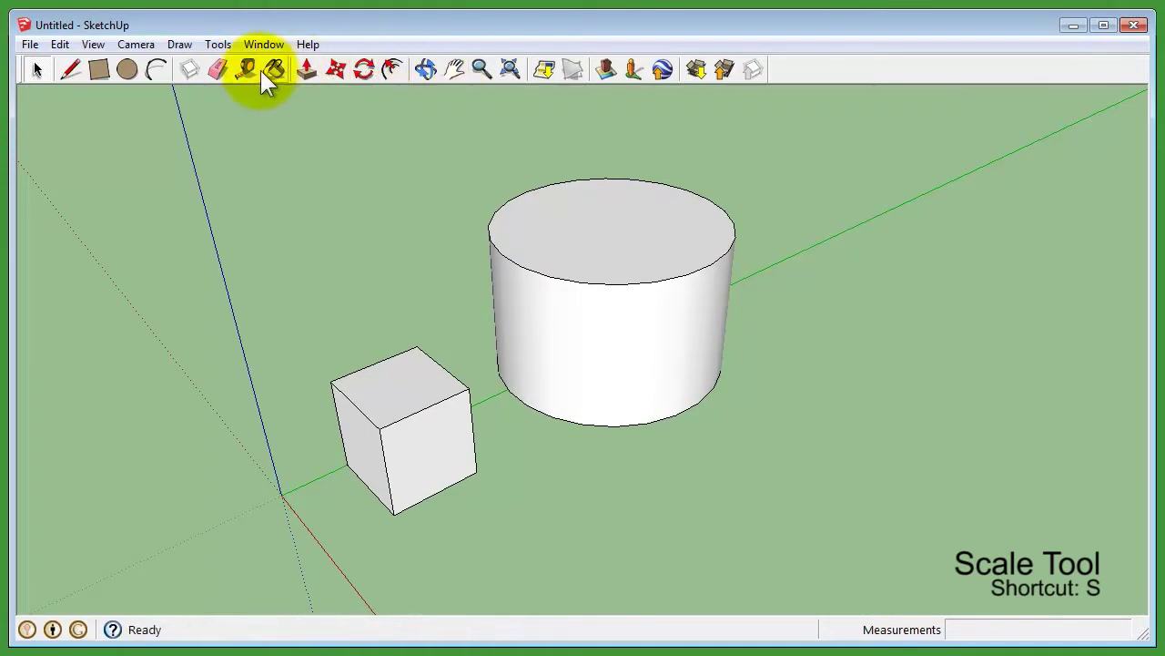
# Step: Choose Tools > Scale, close the floating Getting Started toolbar, and select the whole small cube
pyautogui.click(219, 45)
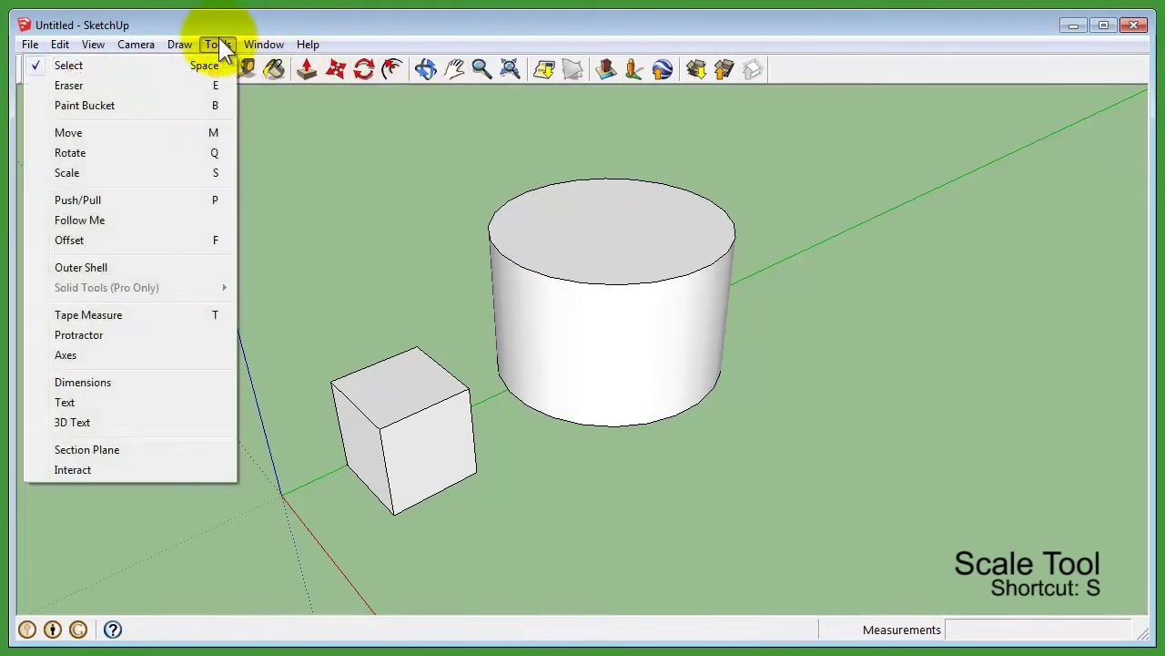
pyautogui.click(65, 174)
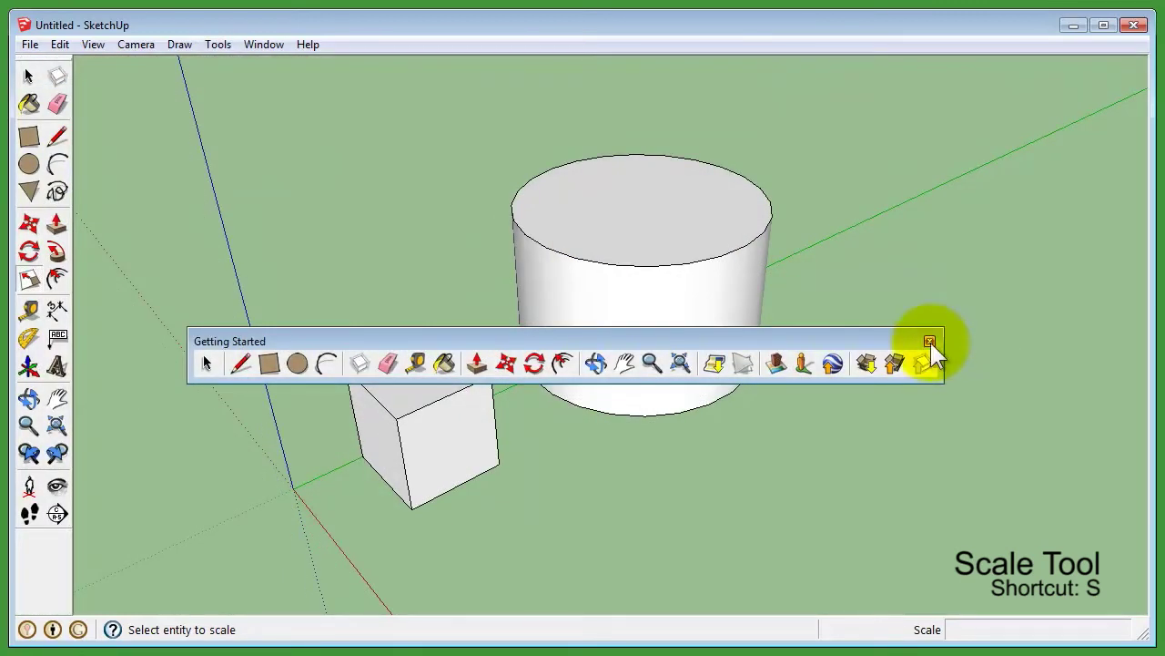
pyautogui.click(929, 342)
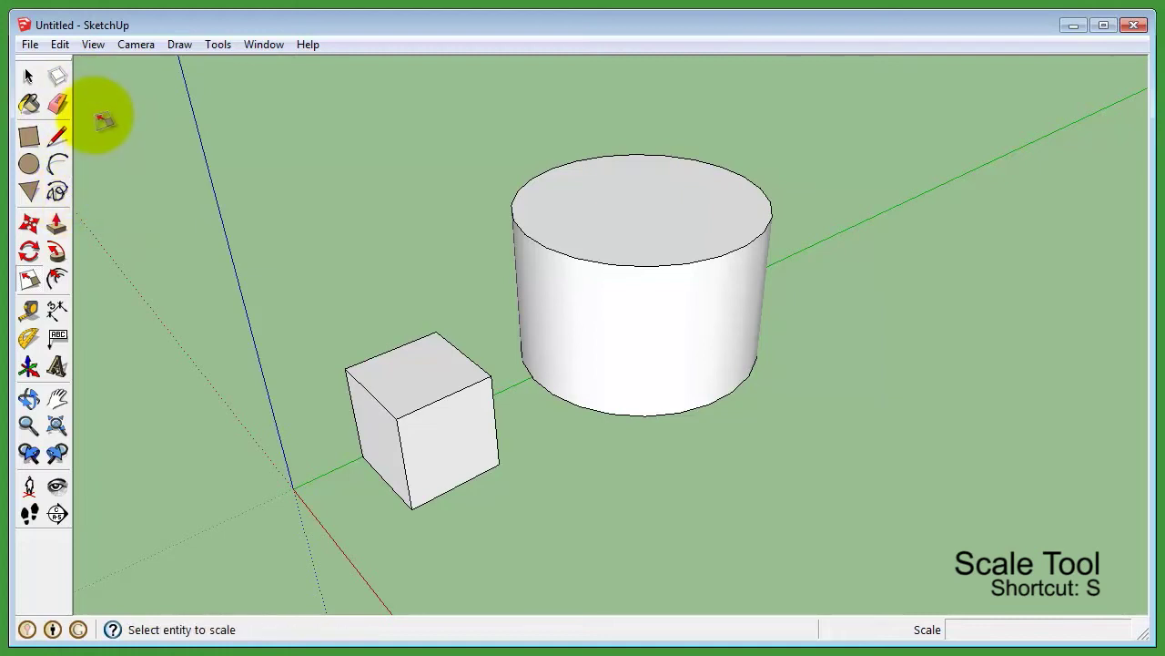
pyautogui.click(27, 78)
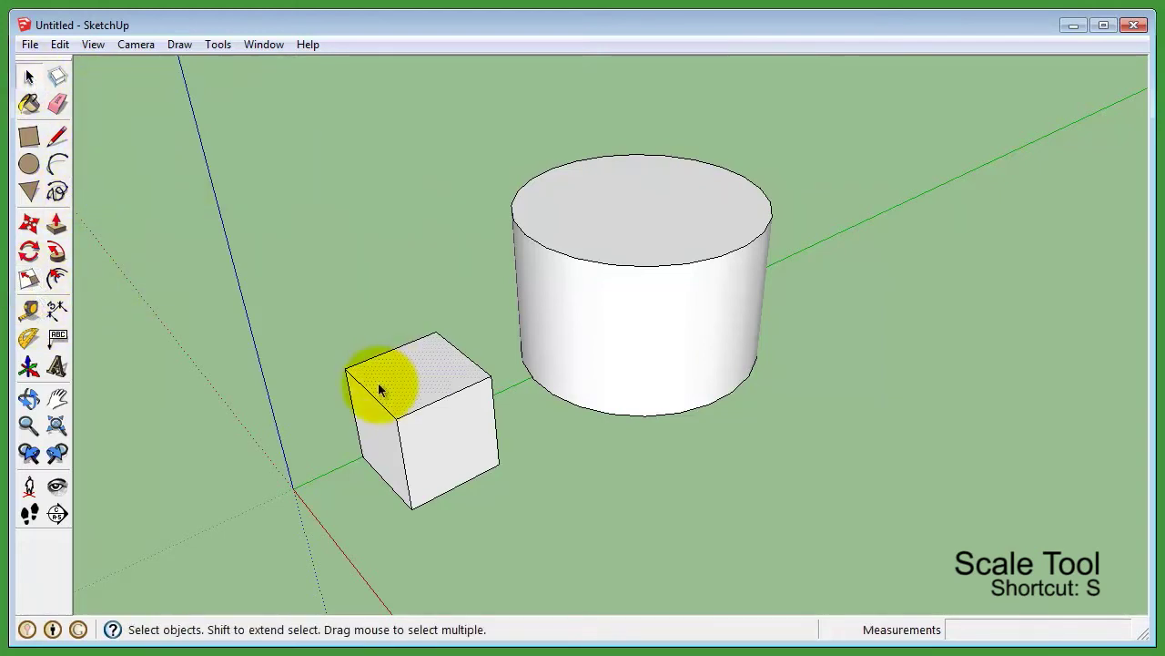
pyautogui.tripleClick(380, 389)
# Step: Stretch the cube along red and flatten it into a thick slab with the scale grips
pyautogui.click(33, 279)
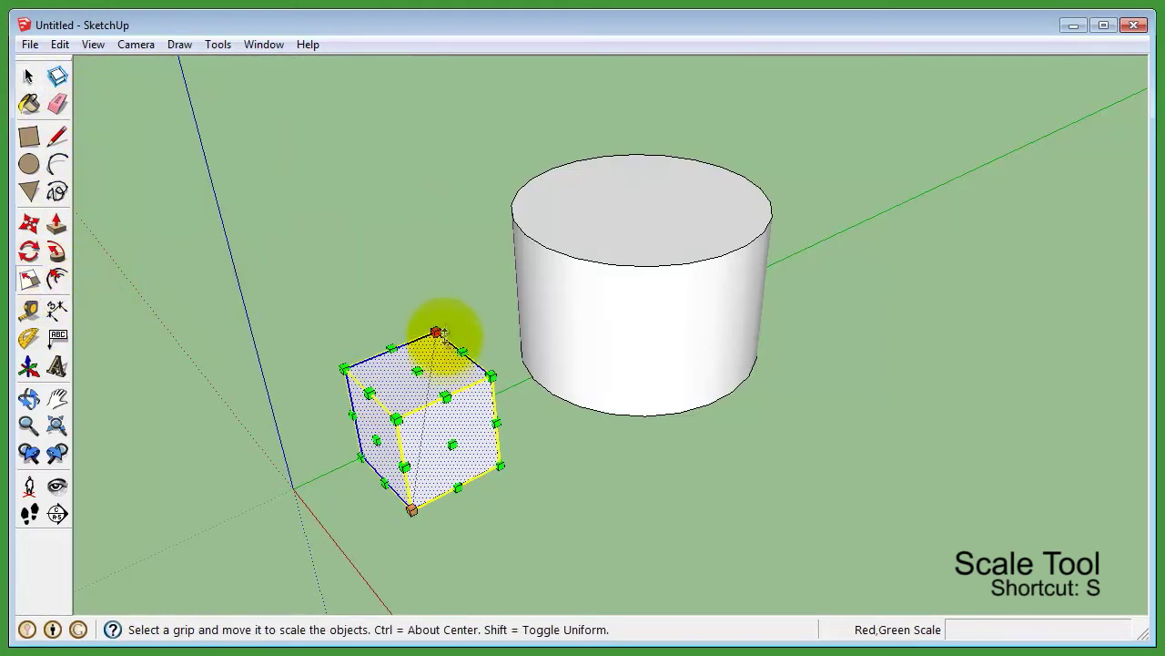
pyautogui.moveTo(507, 522); pyautogui.dragTo(586, 490, button='middle')
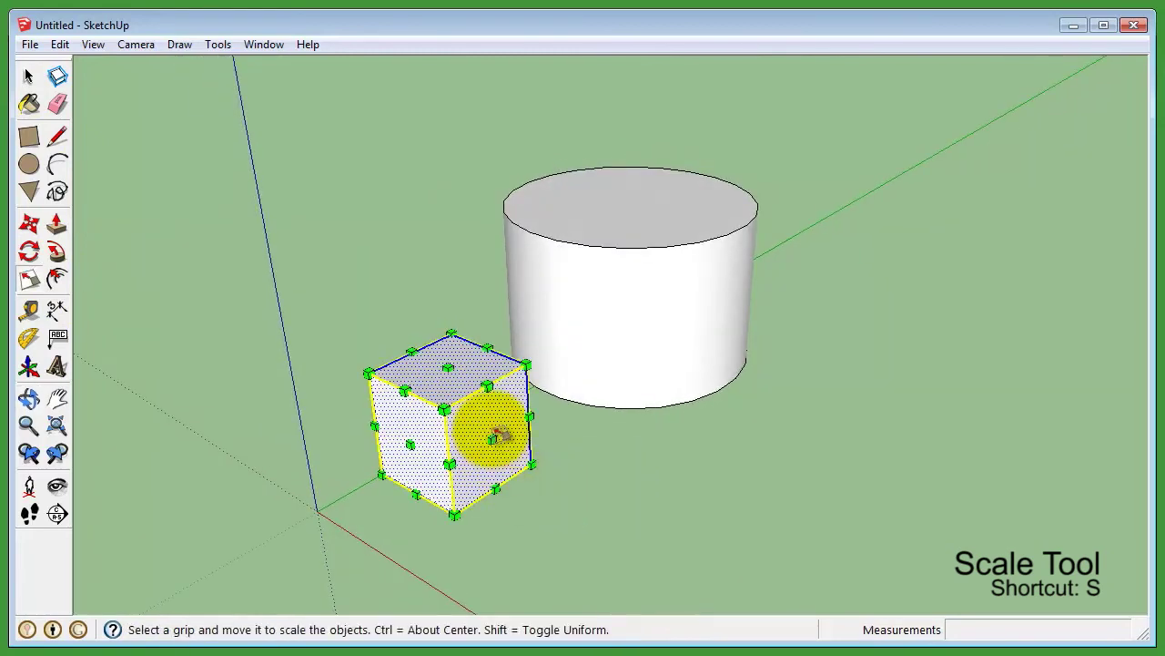
pyautogui.moveTo(490, 439); pyautogui.dragTo(660, 414)
pyautogui.moveTo(617, 499); pyautogui.dragTo(477, 479)
pyautogui.moveTo(385, 458); pyautogui.dragTo(355, 484)
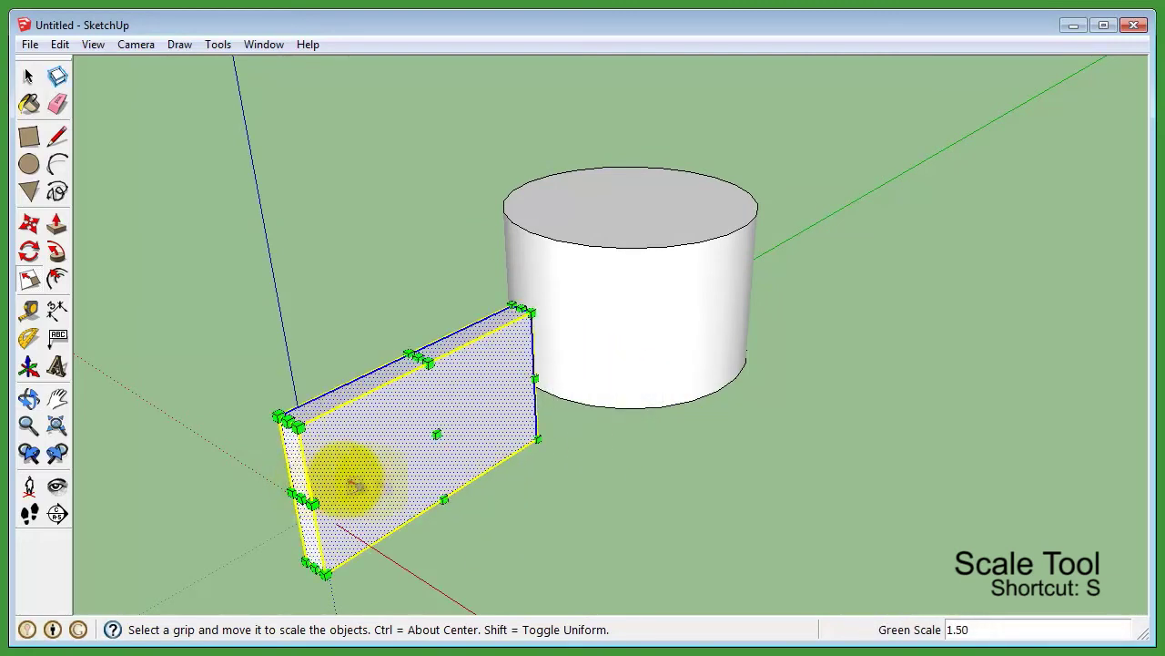
pyautogui.moveTo(440, 438); pyautogui.dragTo(463, 458)
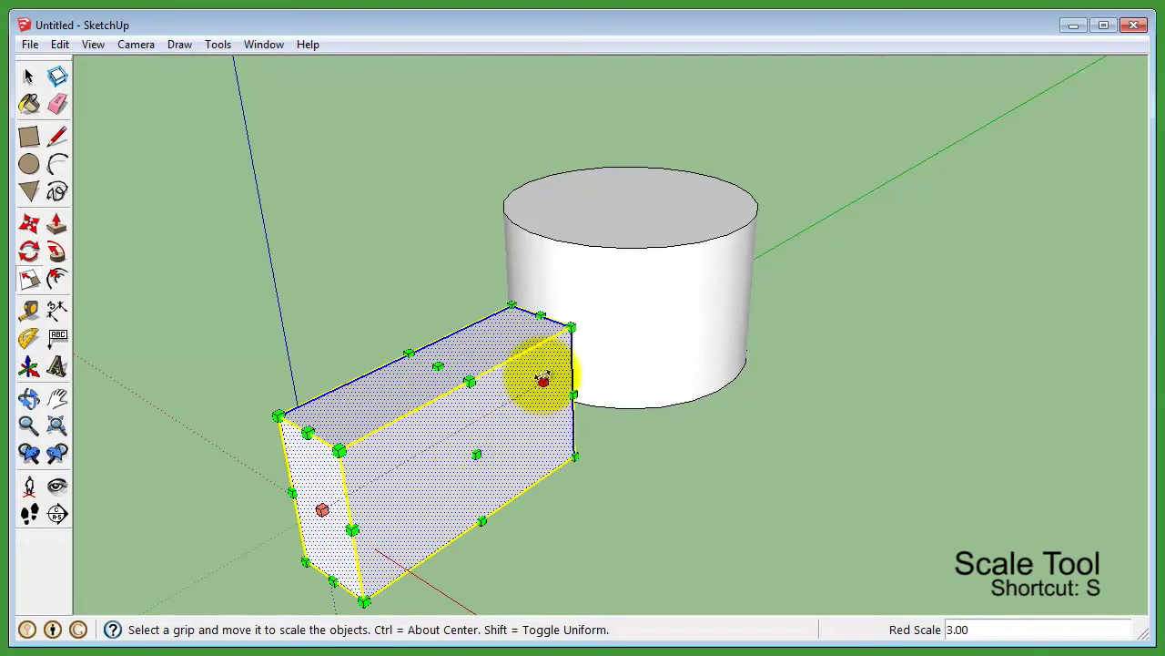
# Step: Viewing from the front, enlarge the box wider and deeper about its centre
pyautogui.moveTo(475, 452); pyautogui.dragTo(610, 317, button='middle')
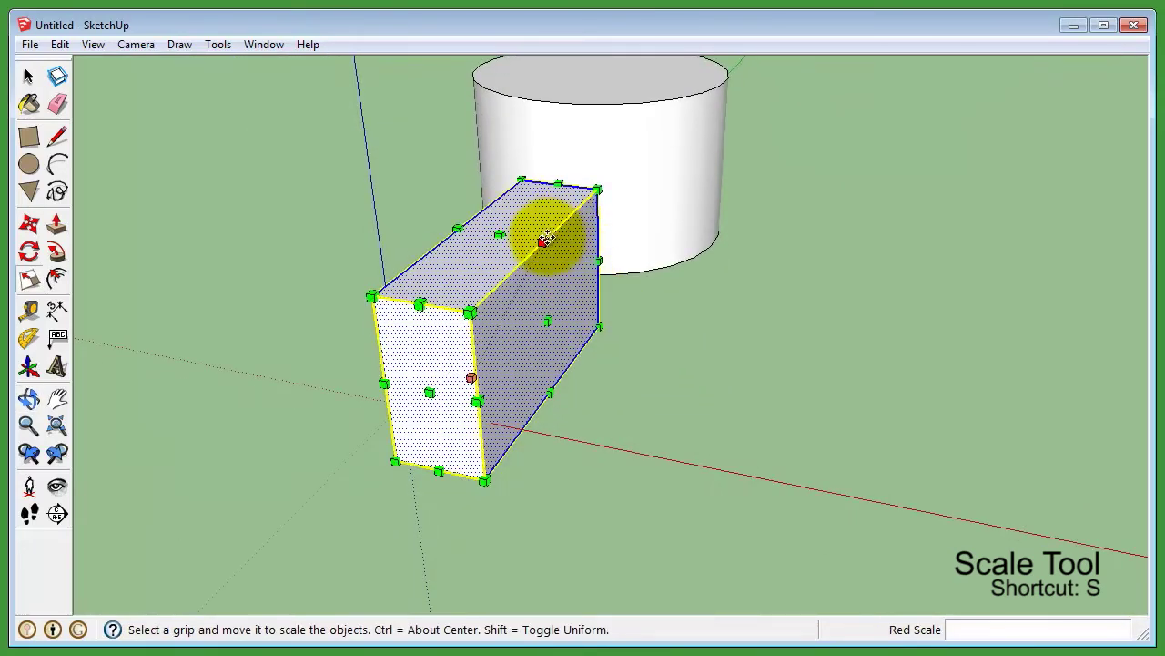
pyautogui.moveTo(541, 240); pyautogui.dragTo(321, 311, button='middle')
pyautogui.keyDown('ctrl'); pyautogui.moveTo(321, 310); pyautogui.dragTo(404, 319); pyautogui.keyUp('ctrl')
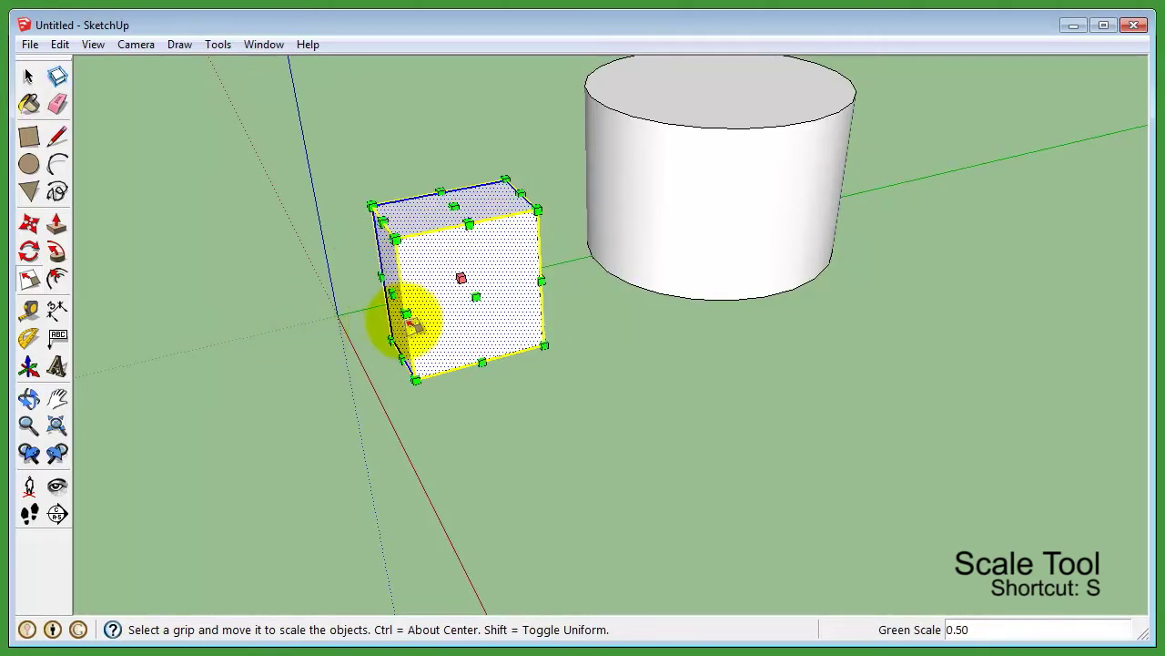
pyautogui.keyDown('ctrl'); pyautogui.moveTo(541, 280); pyautogui.dragTo(664, 315); pyautogui.keyUp('ctrl')
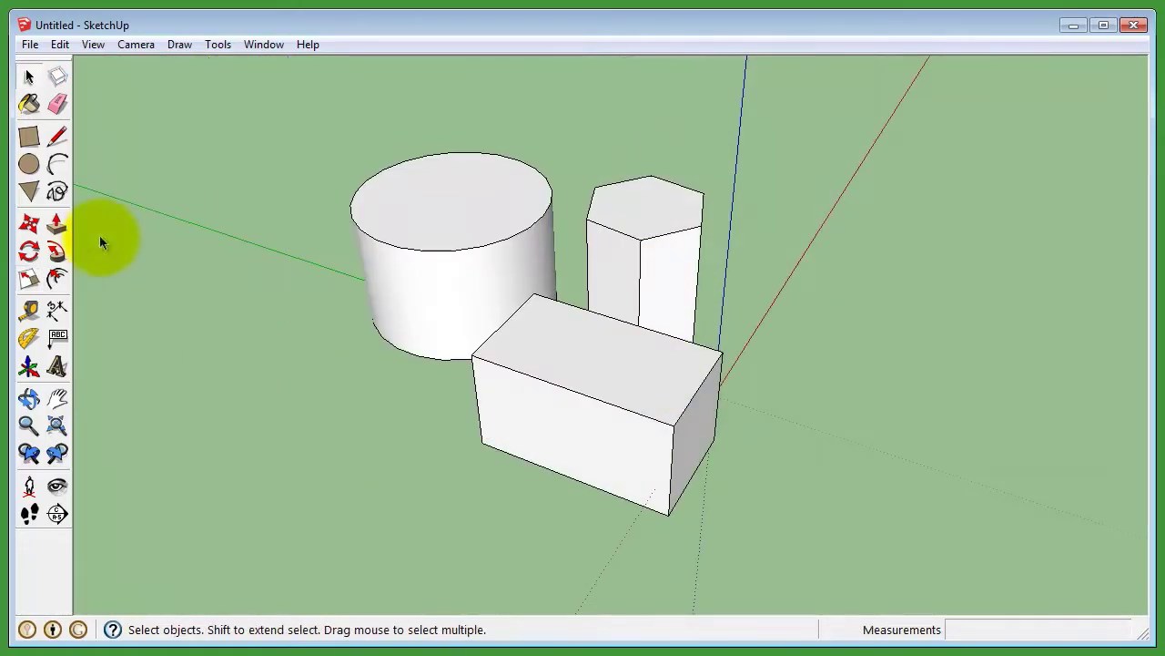
# Step: Finish the box resize, select all three solids and make a component described 'Three simple models'
pyautogui.click(21, 282)
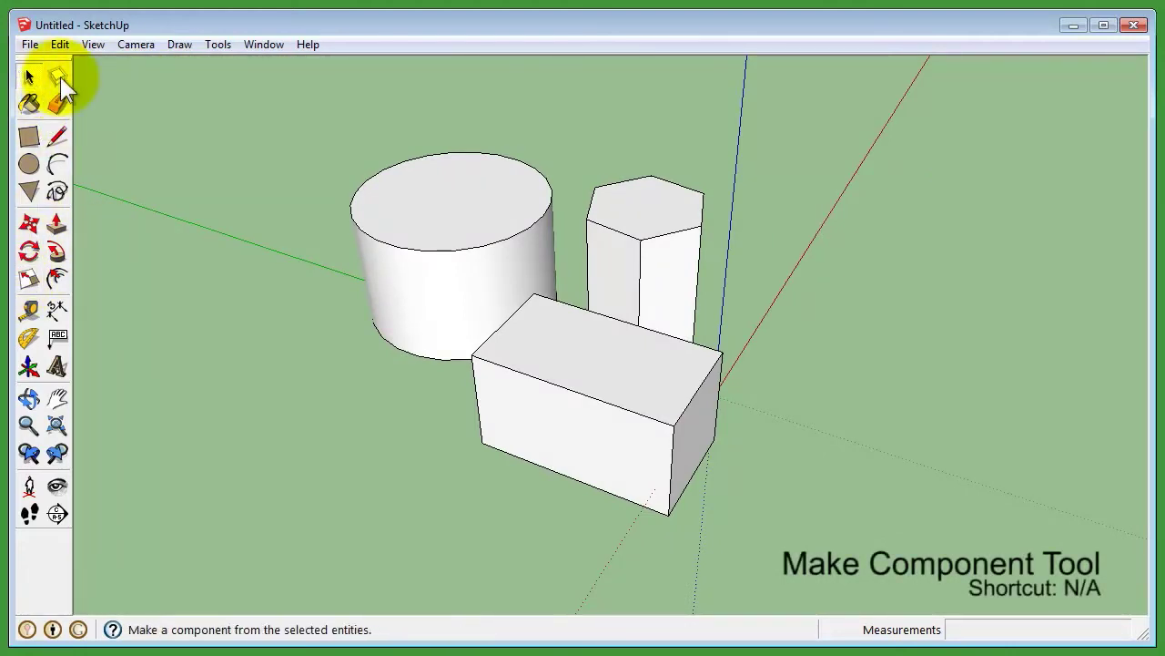
pyautogui.tripleClick(417, 235)
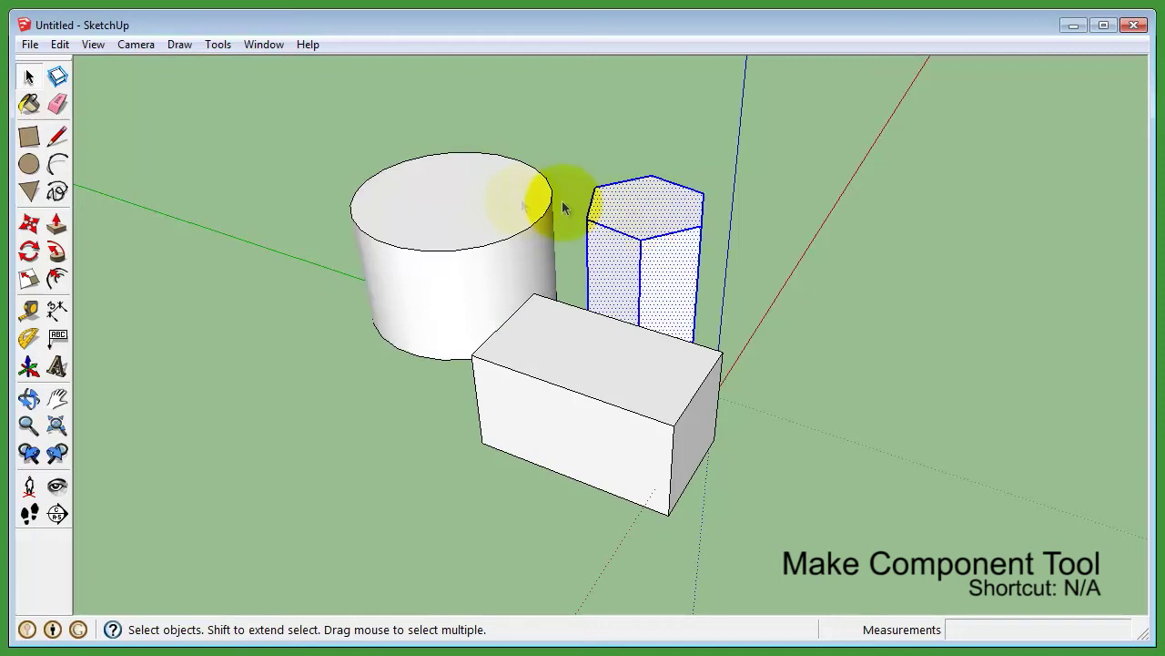
pyautogui.hotkey('ctrl', 'a')
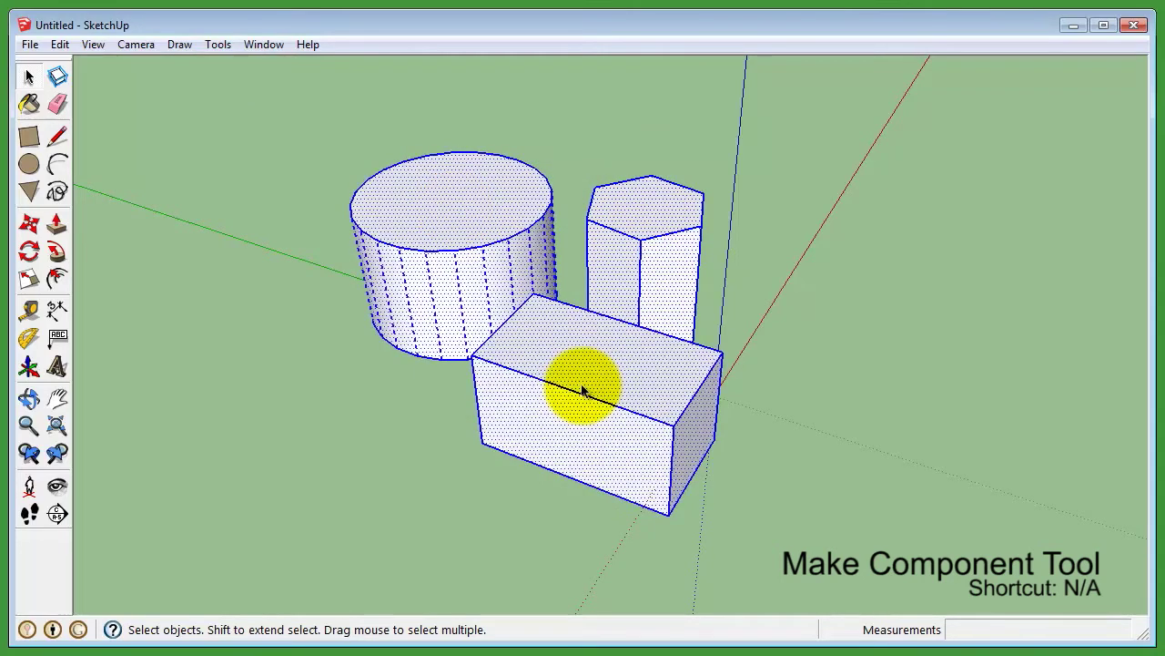
pyautogui.click(69, 80)
pyautogui.moveTo(1162, 251); pyautogui.dragTo(152, 116)
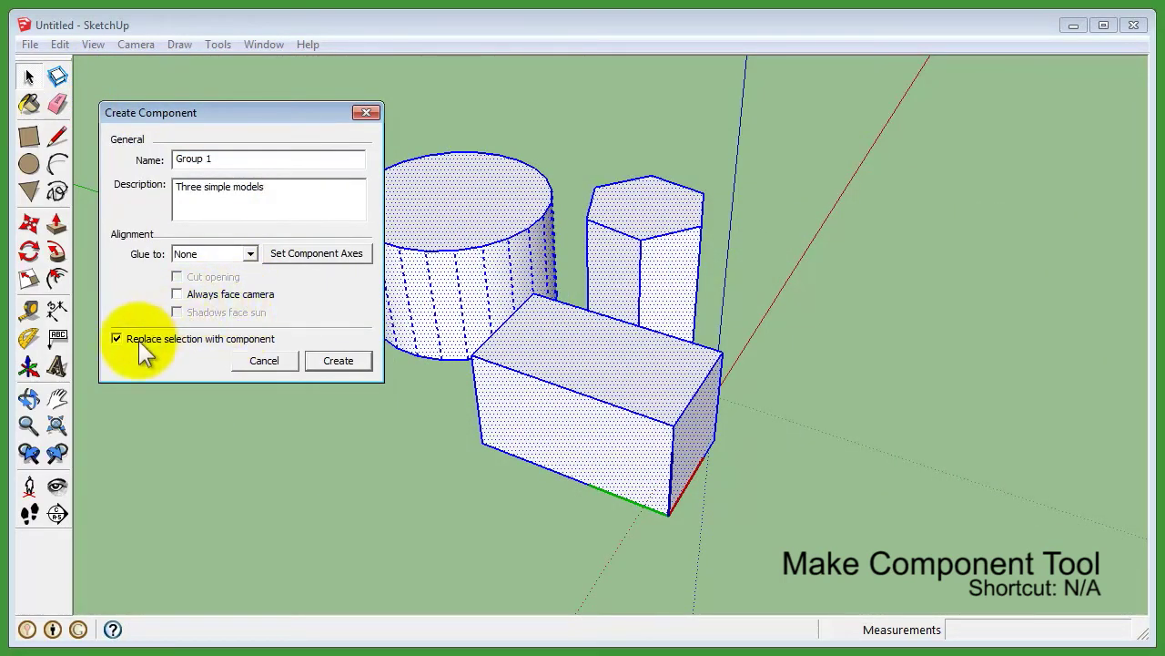
pyautogui.click(361, 359)
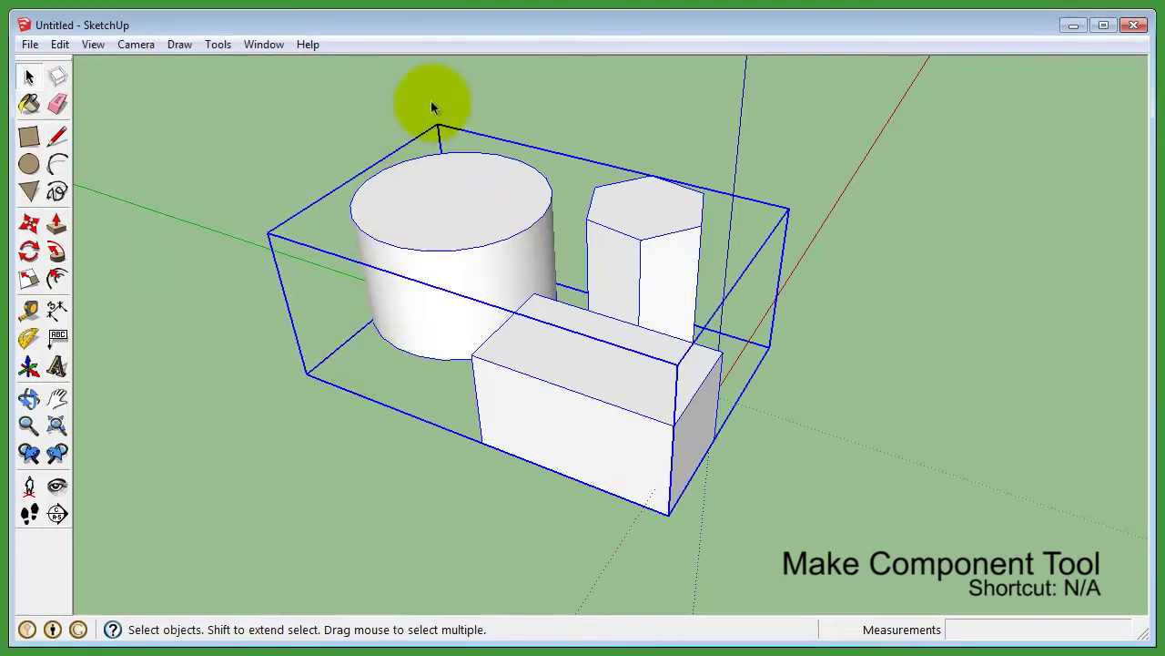
# Step: Pick up the new Group 1 component with the Move tool
pyautogui.click(223, 117)
pyautogui.press('m')
pyautogui.click(447, 246)
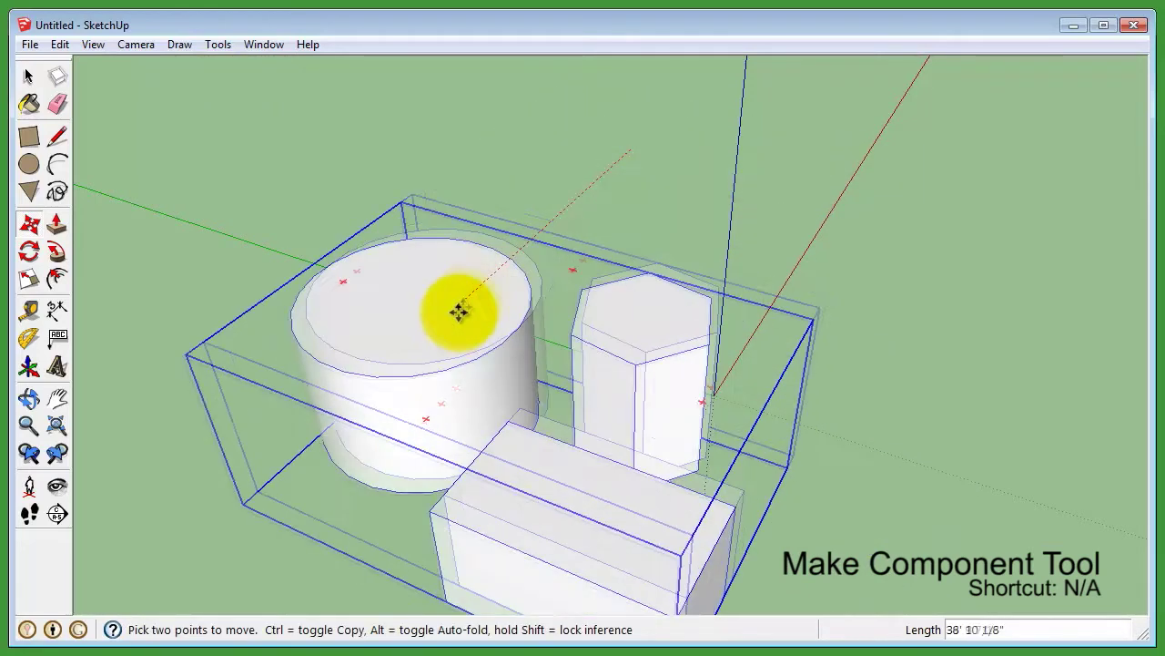
# Step: Cancel the move, open Window > Components to In Model, and select Group 1
pyautogui.press('space')
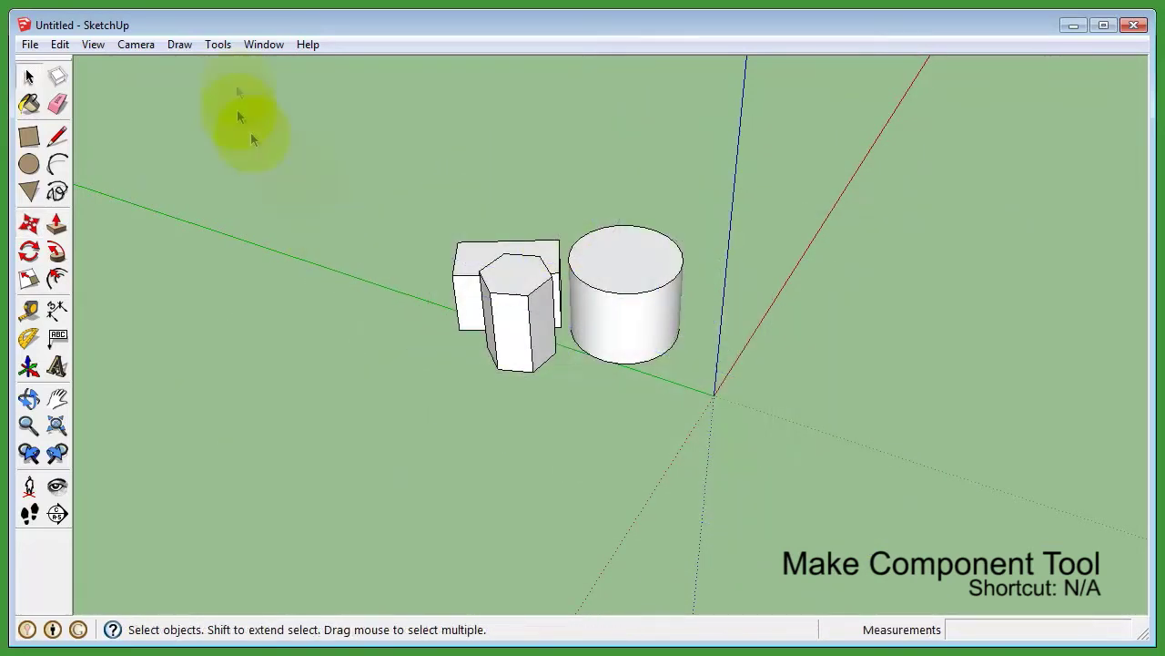
pyautogui.click(258, 47)
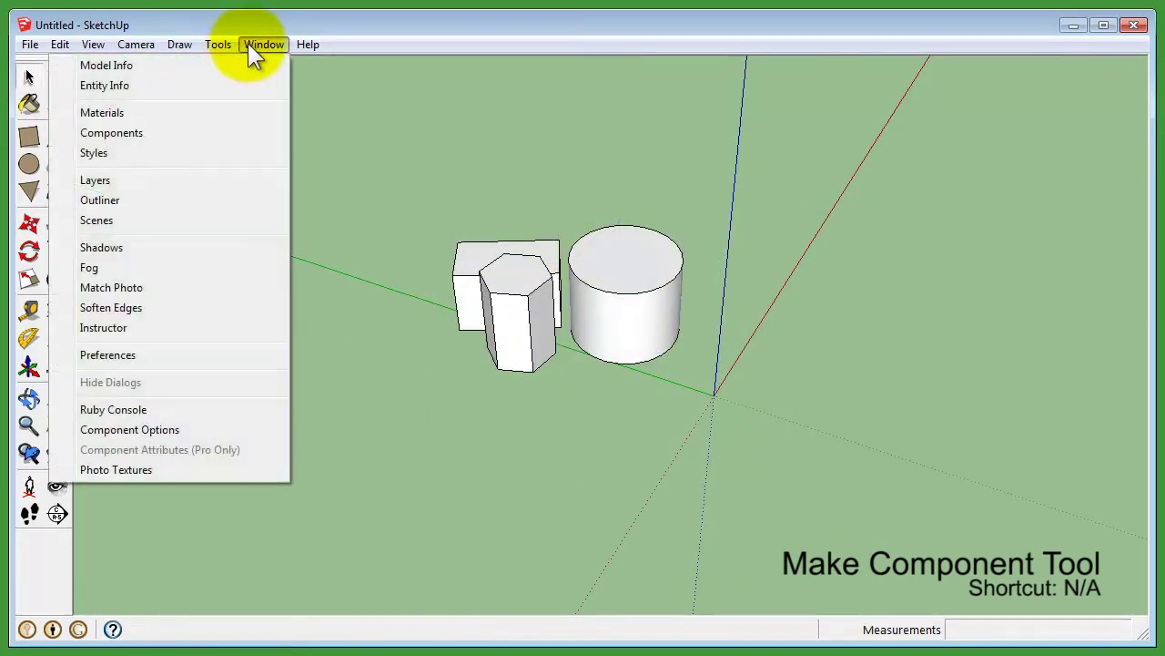
pyautogui.click(169, 132)
pyautogui.moveTo(55, 3); pyautogui.dragTo(423, 86)
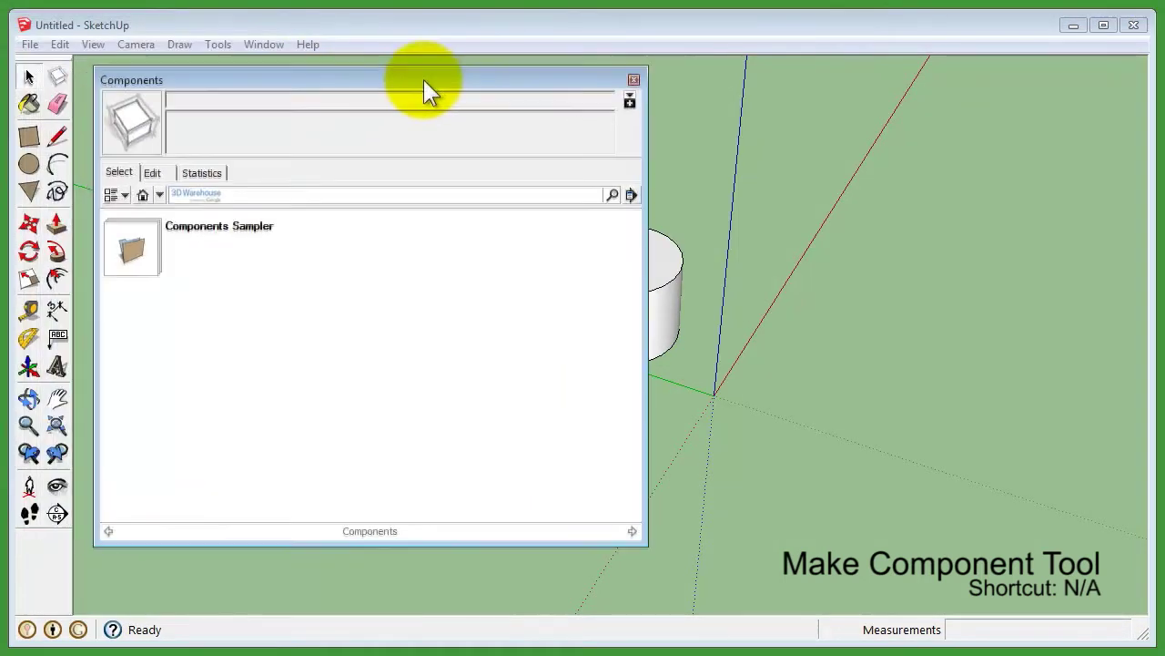
pyautogui.click(141, 196)
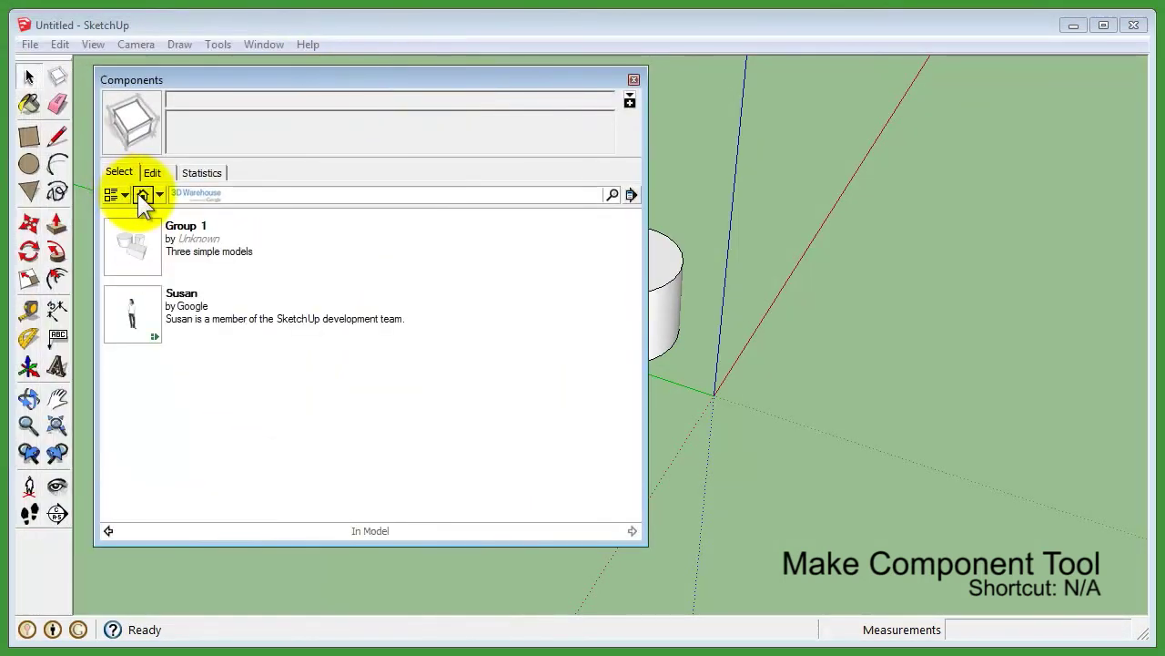
pyautogui.click(141, 256)
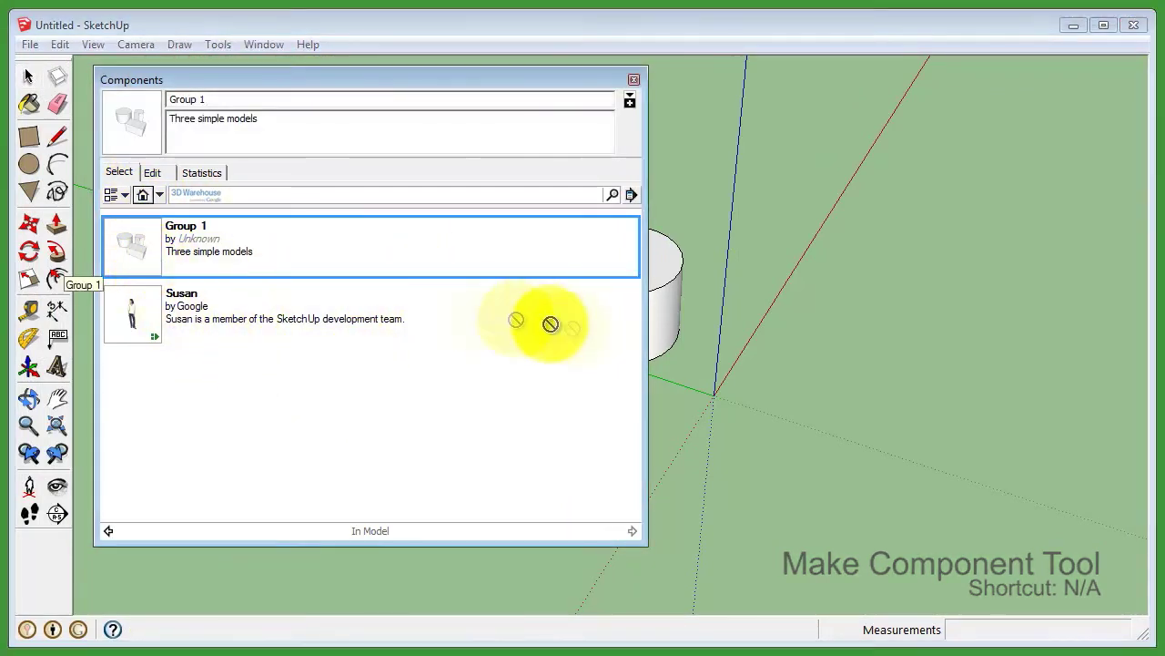